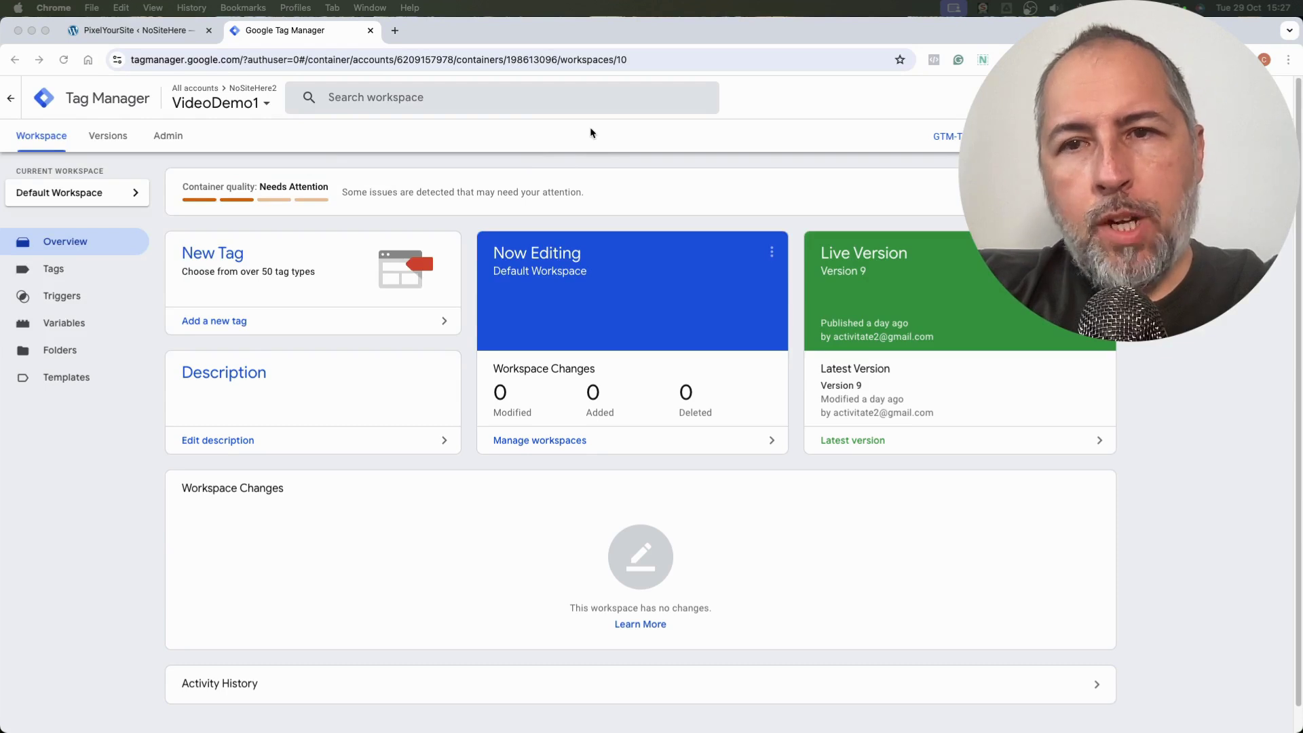
Step: Switch from the GTM workspace overview to the PixelYourSite dashboard tab
{"action": "left_click", "coordinate": [163, 30]}
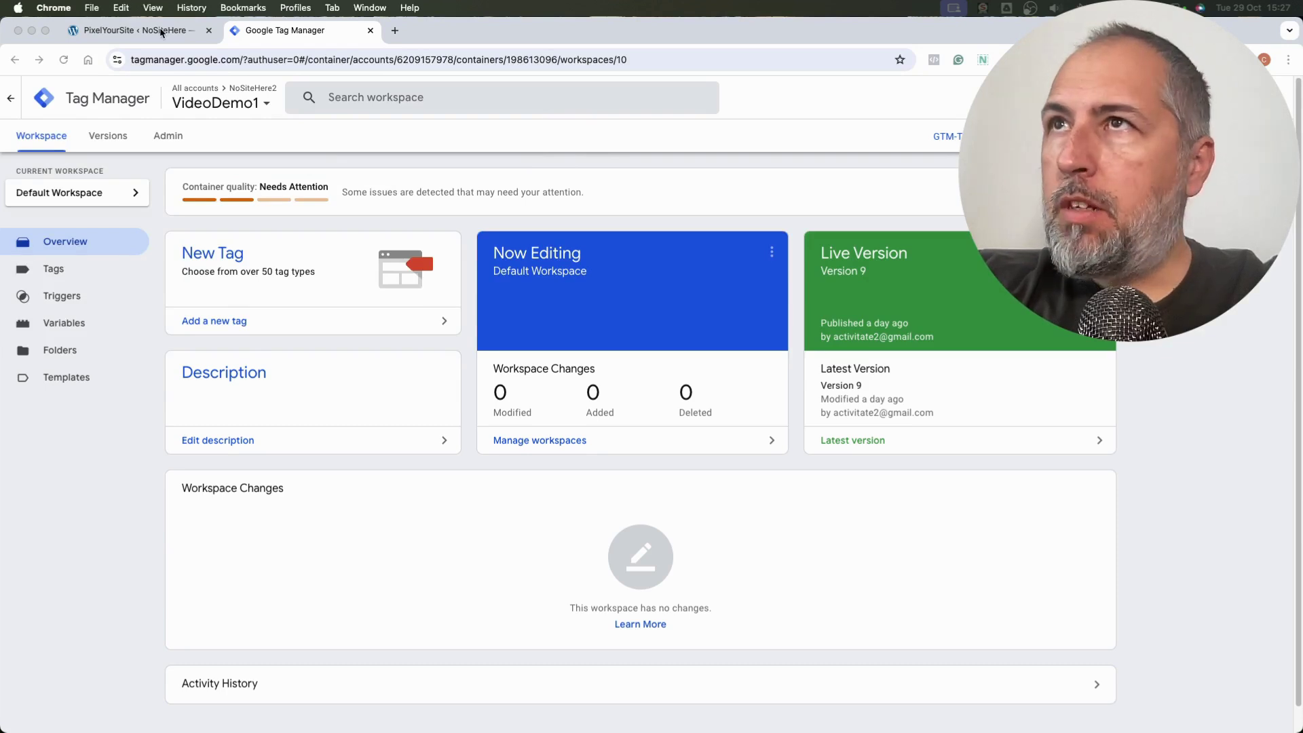
Step: Scroll down to the GTM Tag section and expand its settings to reveal the container ID
{"action": "scroll", "coordinate": [349, 356], "scroll_direction": "down", "scroll_amount": 1}
{"action": "scroll", "coordinate": [349, 356], "scroll_direction": "down", "scroll_amount": 5}
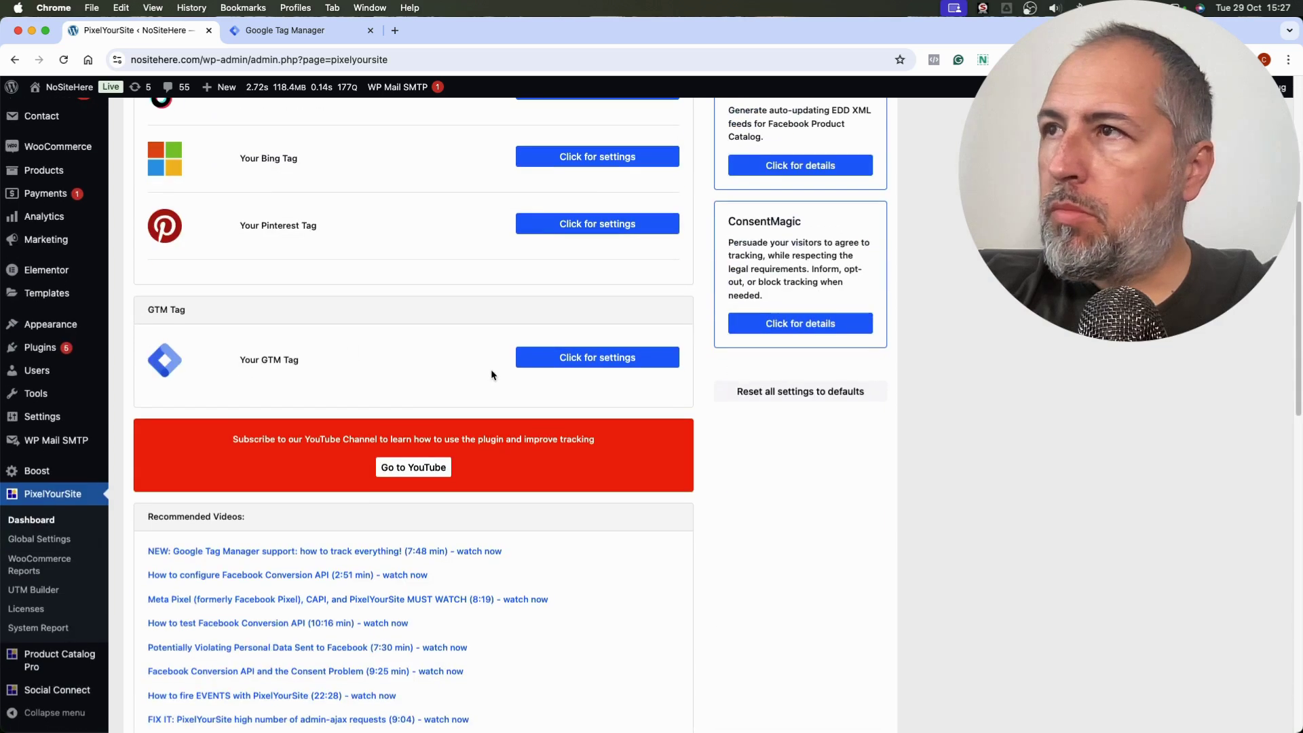
{"action": "left_click", "coordinate": [531, 364]}
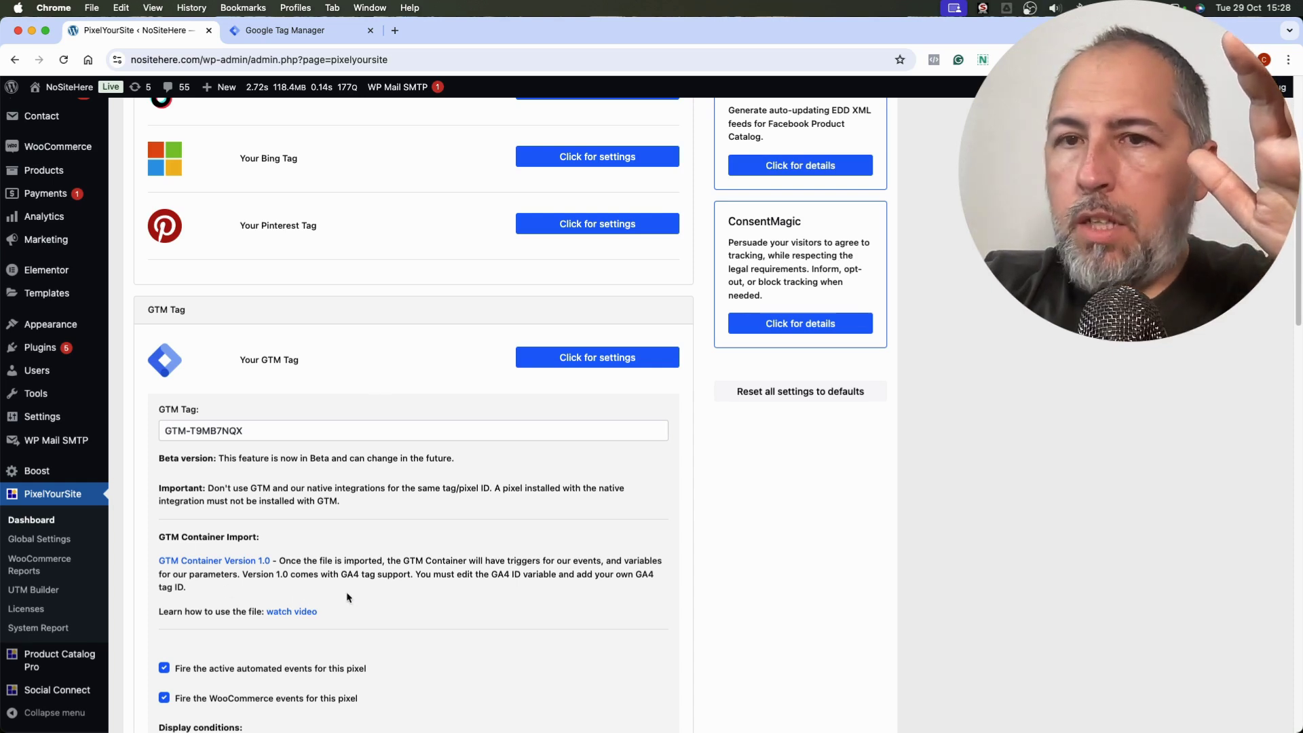
{"action": "left_click", "coordinate": [285, 30]}
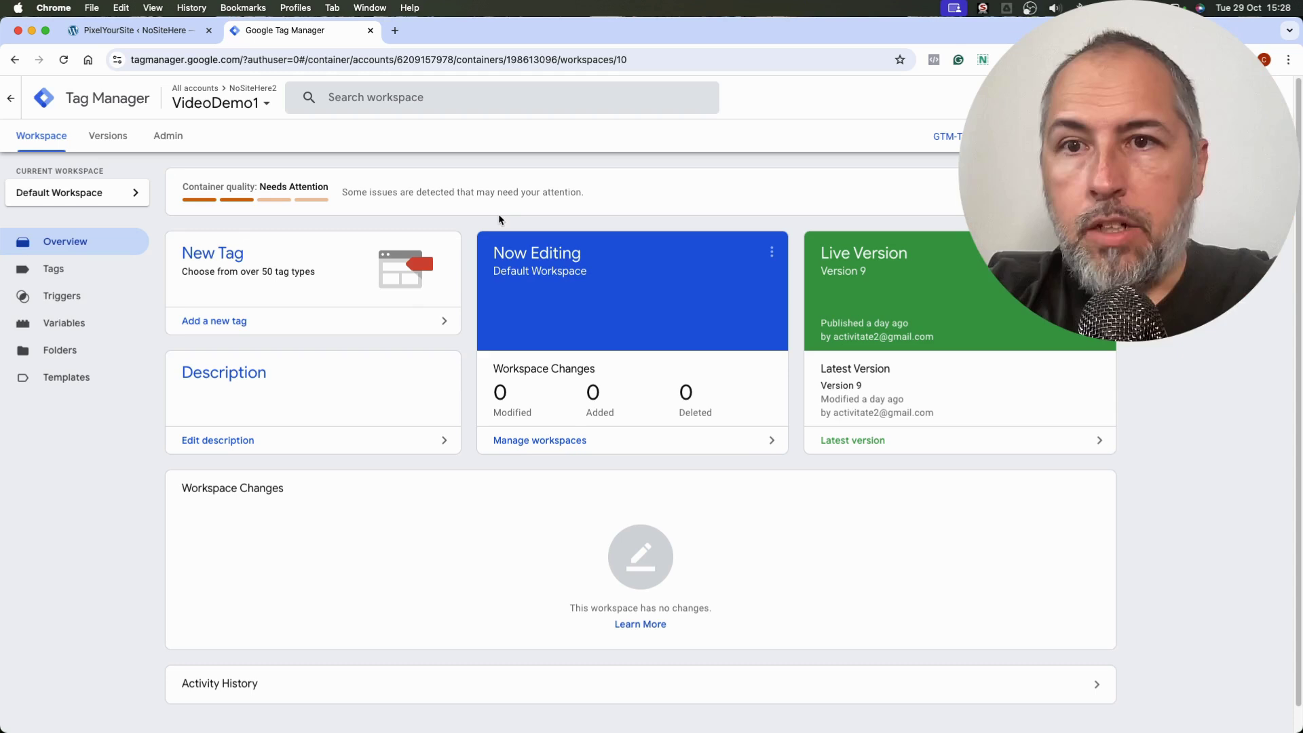
Step: Show the VideoDemo1 Triggers list with the four PYS custom-event triggers
{"action": "left_click", "coordinate": [62, 298]}
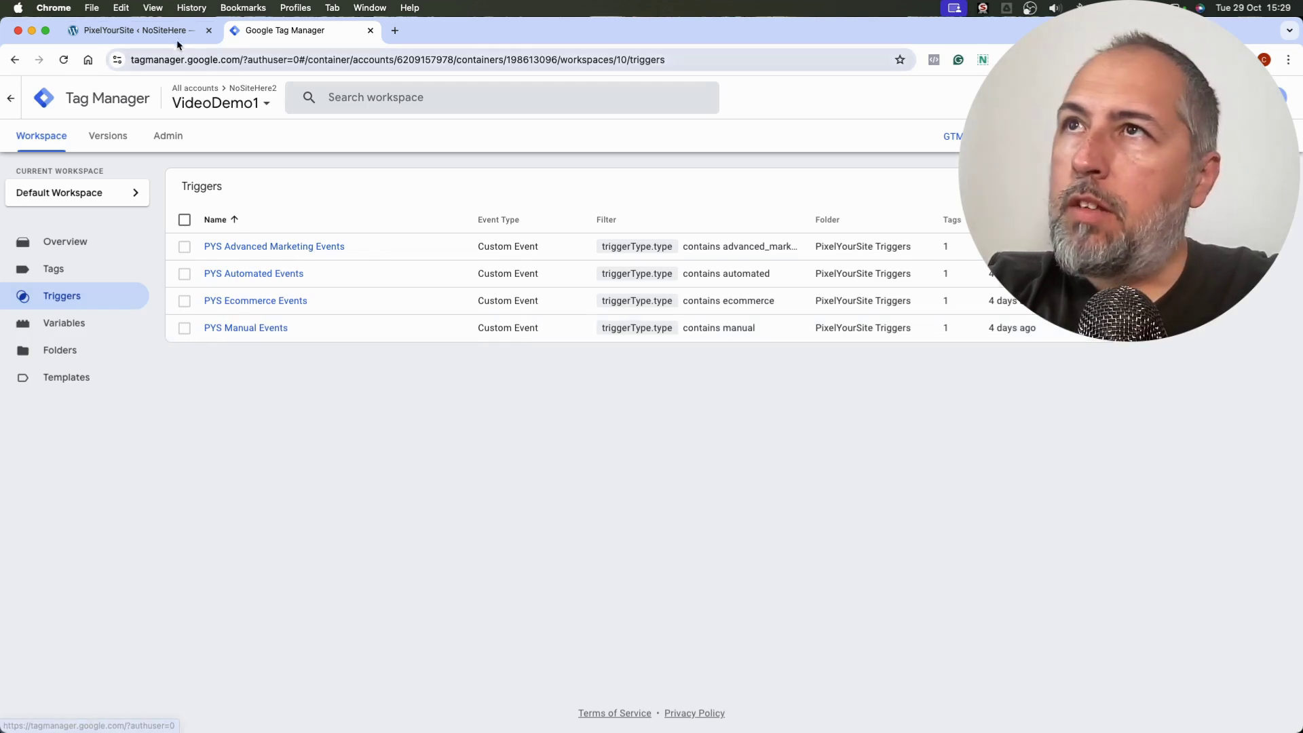
Step: In PixelYourSite's Events tab, open the CustomOnShop event for editing
{"action": "left_click", "coordinate": [132, 30]}
{"action": "scroll", "coordinate": [282, 198], "scroll_direction": "up", "scroll_amount": 10}
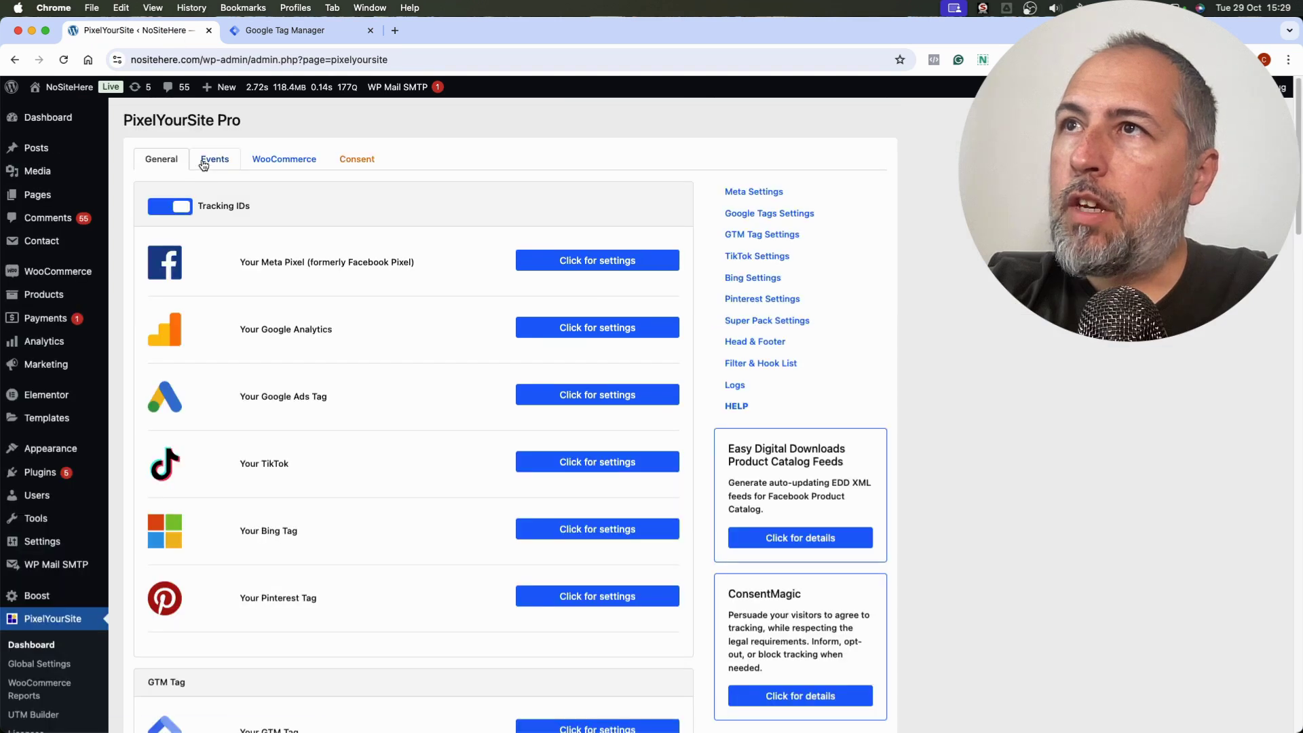
{"action": "left_click", "coordinate": [211, 160]}
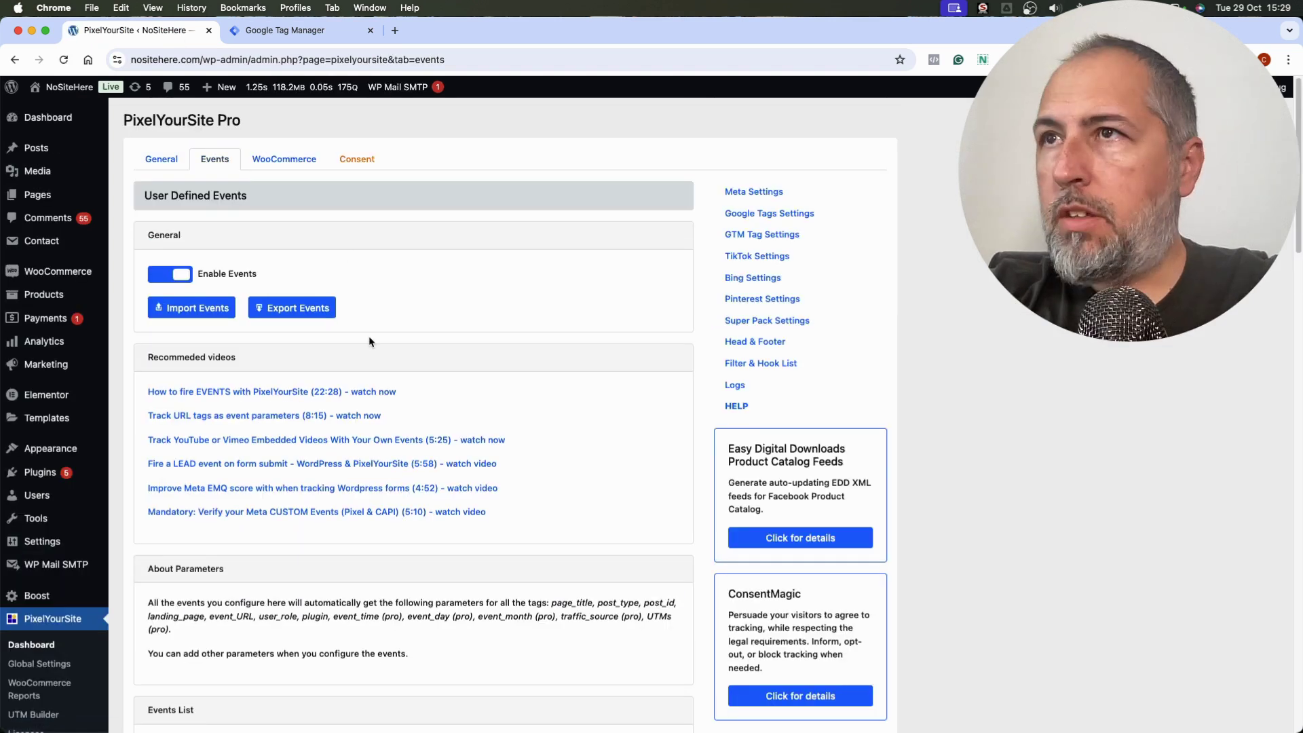
{"action": "scroll", "coordinate": [372, 340], "scroll_direction": "down", "scroll_amount": 5}
{"action": "left_click", "coordinate": [222, 544]}
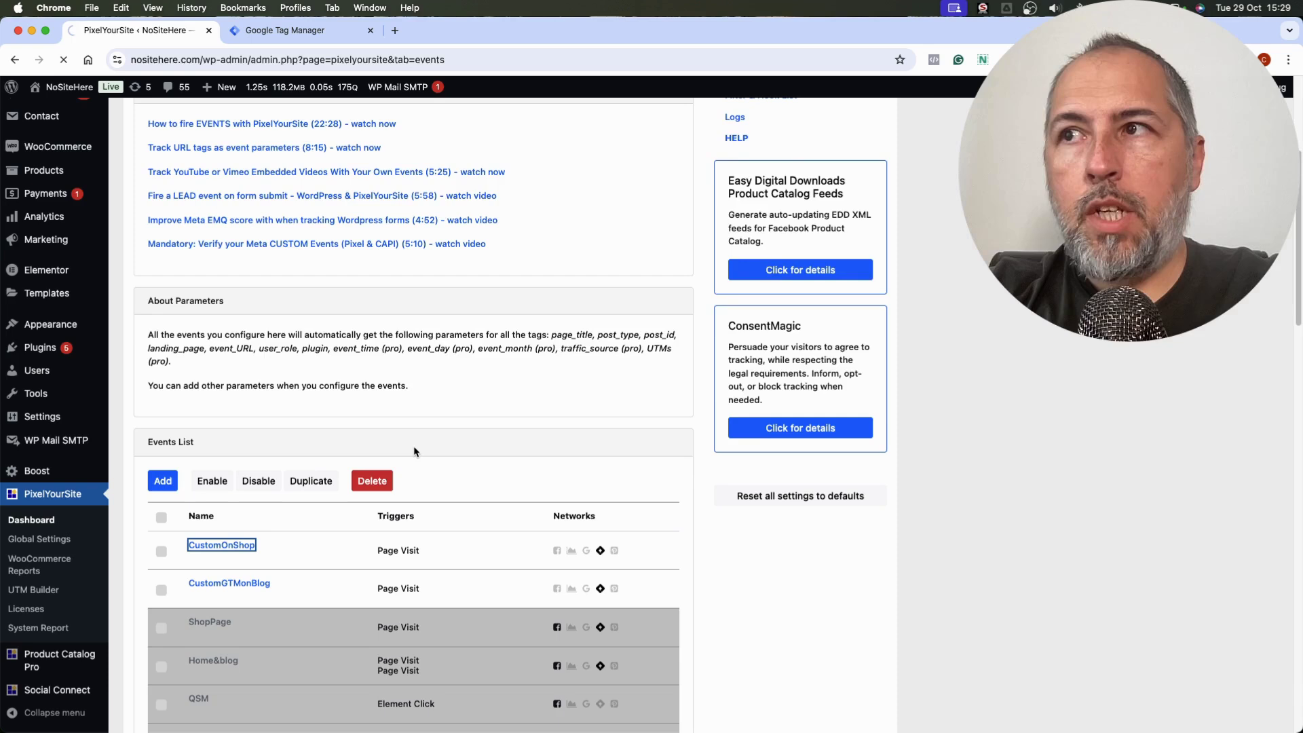
Step: Review CustomOnShop's trigger types, its 'shop' page-visit trigger and its GTM dataLayer parameters
{"action": "scroll", "coordinate": [414, 448], "scroll_direction": "down", "scroll_amount": 15}
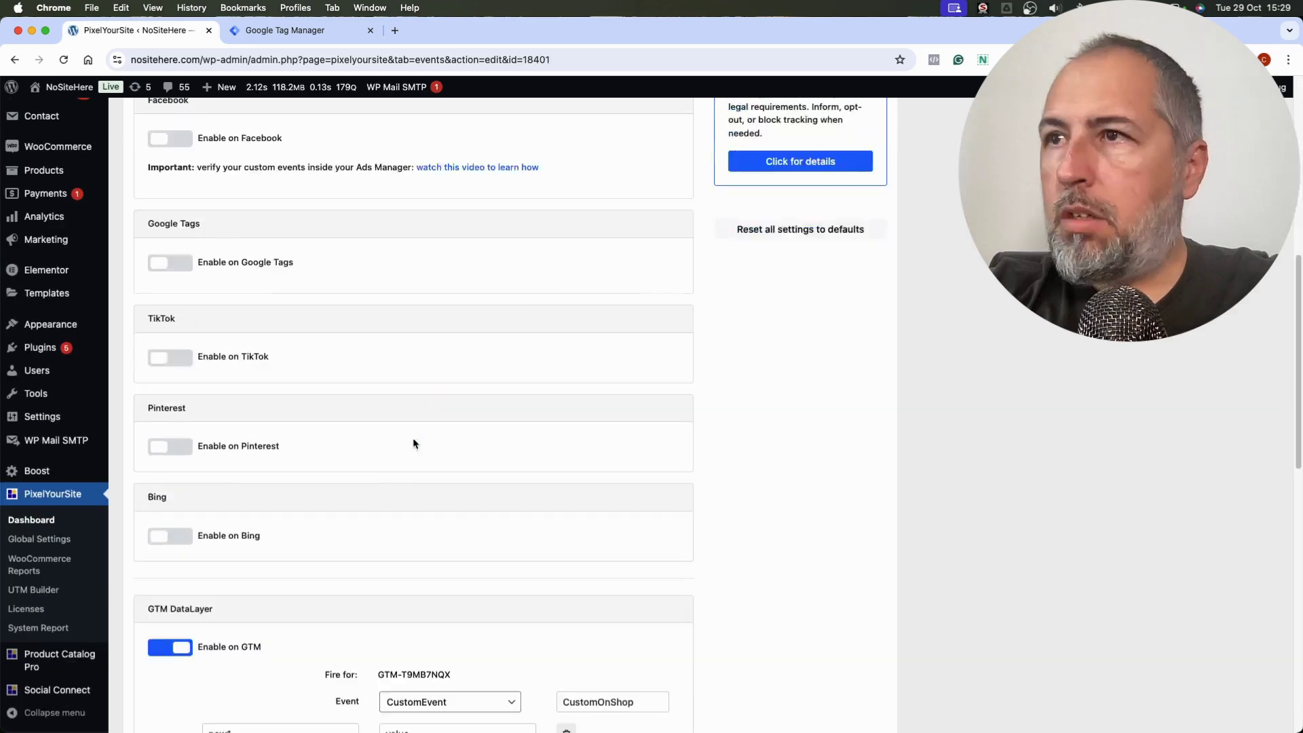
{"action": "scroll", "coordinate": [309, 401], "scroll_direction": "up", "scroll_amount": 4}
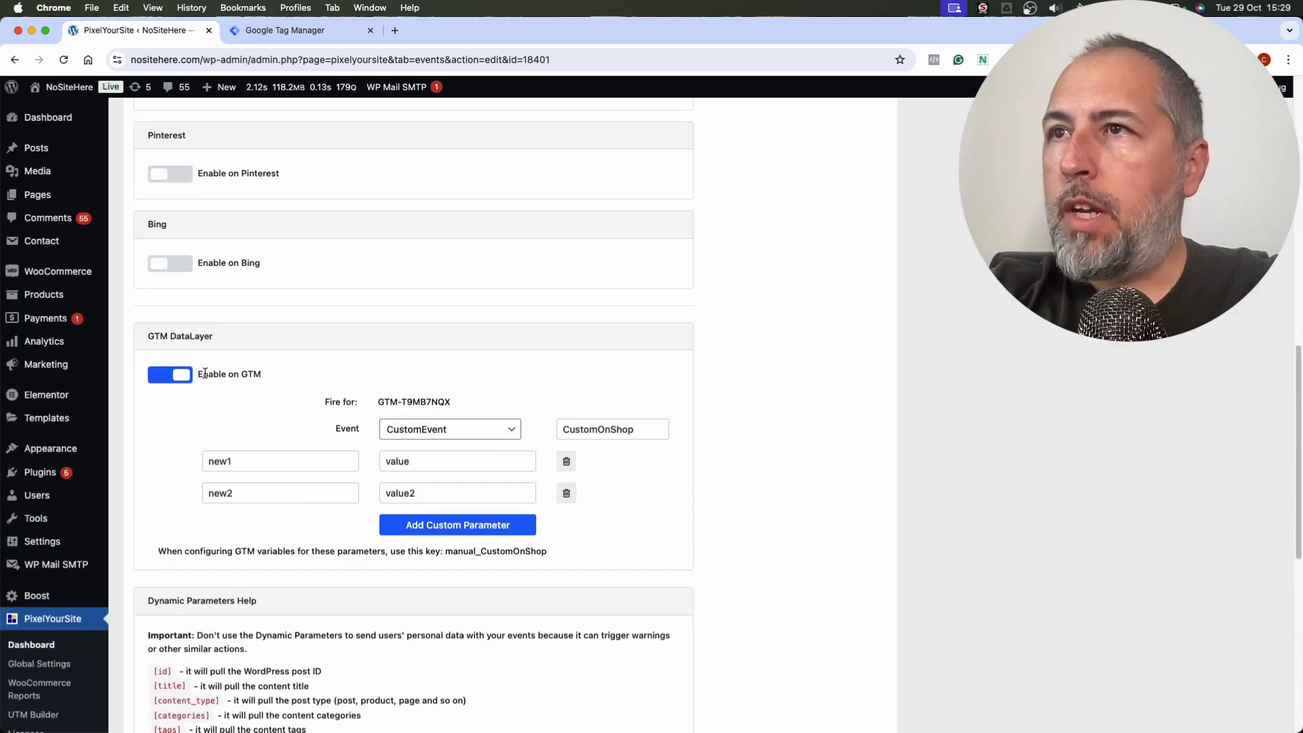
{"action": "scroll", "coordinate": [203, 373], "scroll_direction": "up", "scroll_amount": 10}
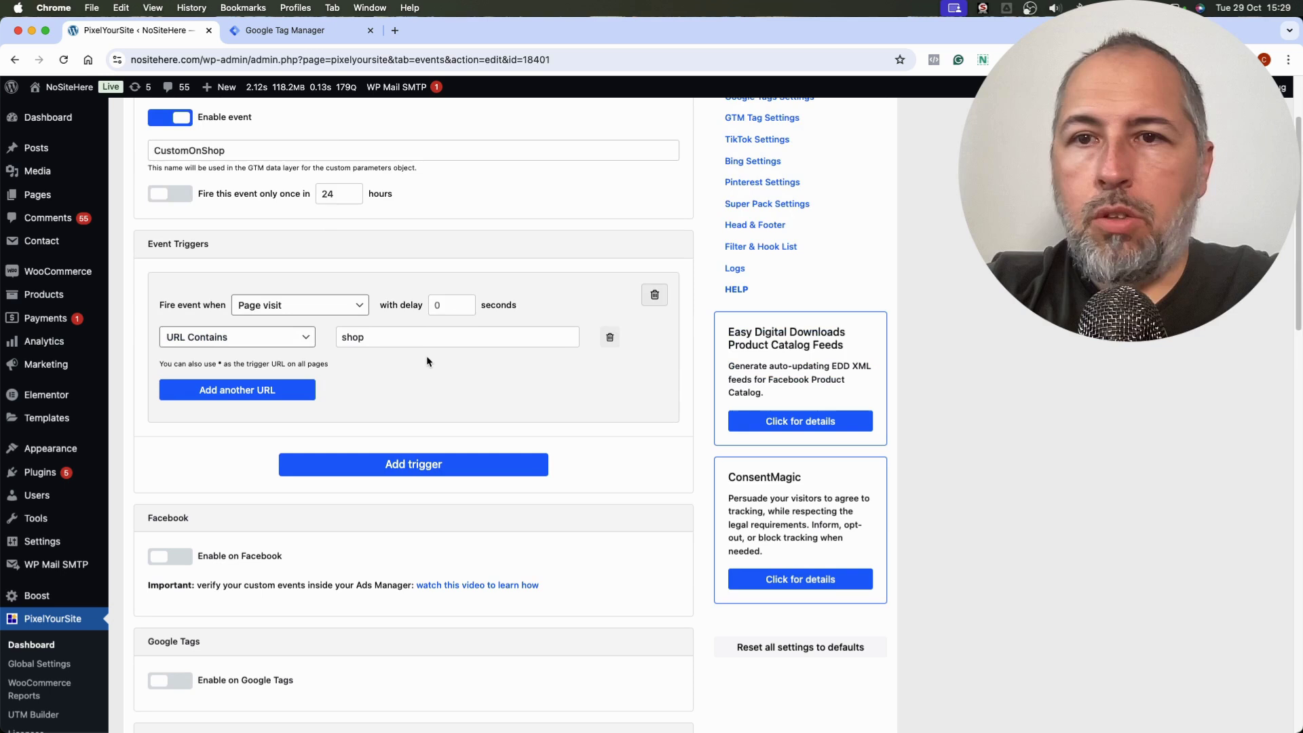
{"action": "left_click", "coordinate": [299, 305]}
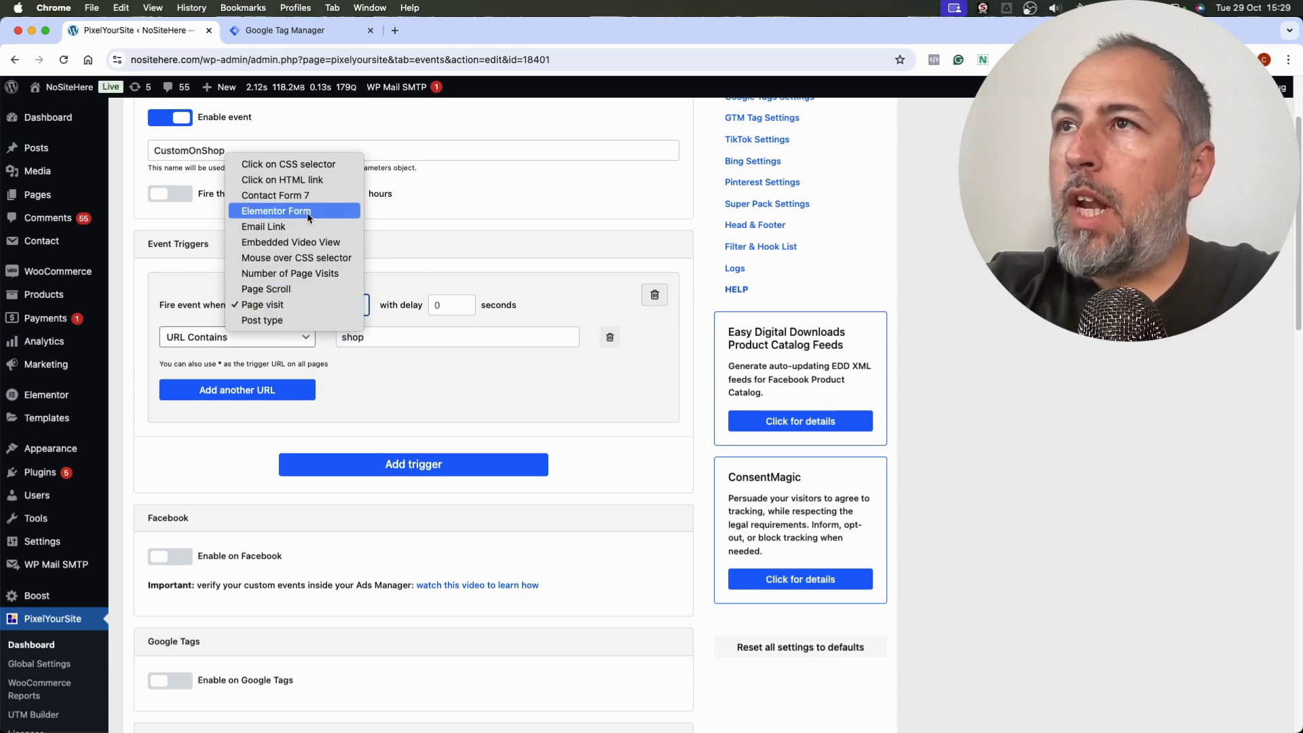
{"action": "left_click", "coordinate": [434, 241]}
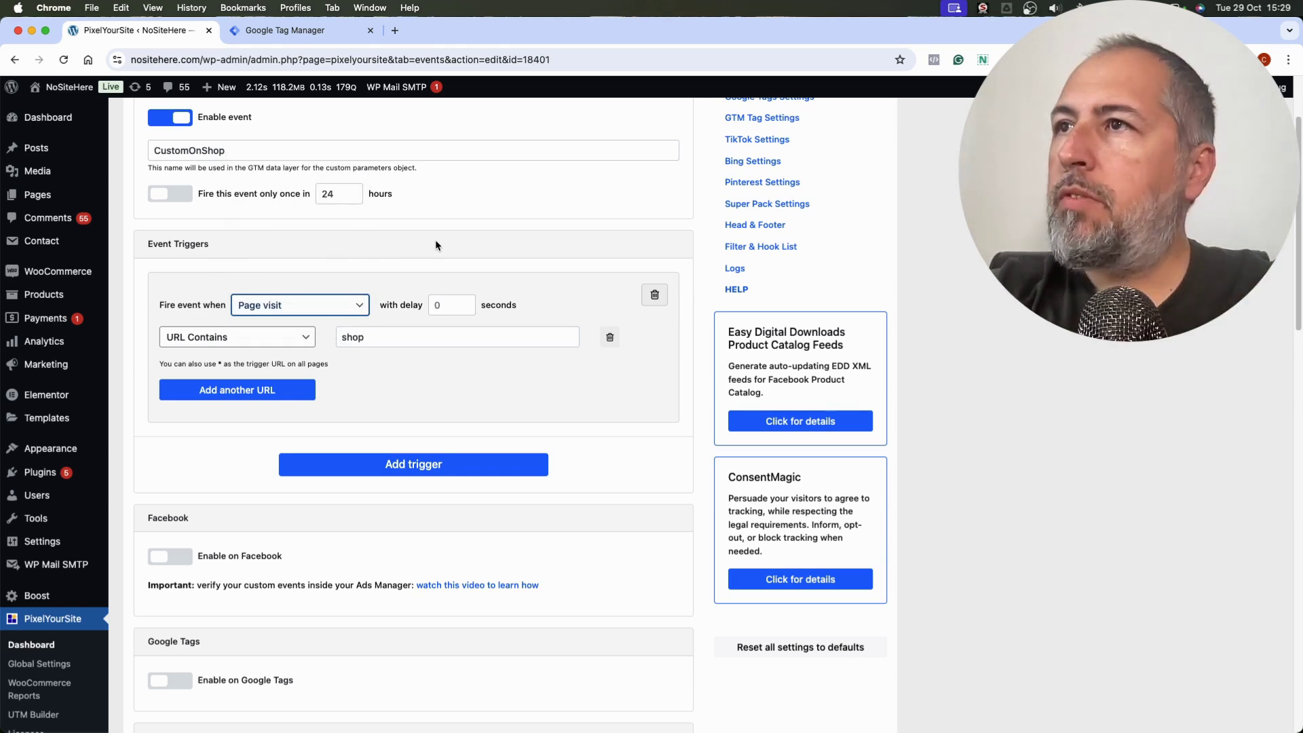
{"action": "scroll", "coordinate": [434, 244], "scroll_direction": "down", "scroll_amount": 7}
{"action": "scroll", "coordinate": [434, 245], "scroll_direction": "down", "scroll_amount": 4}
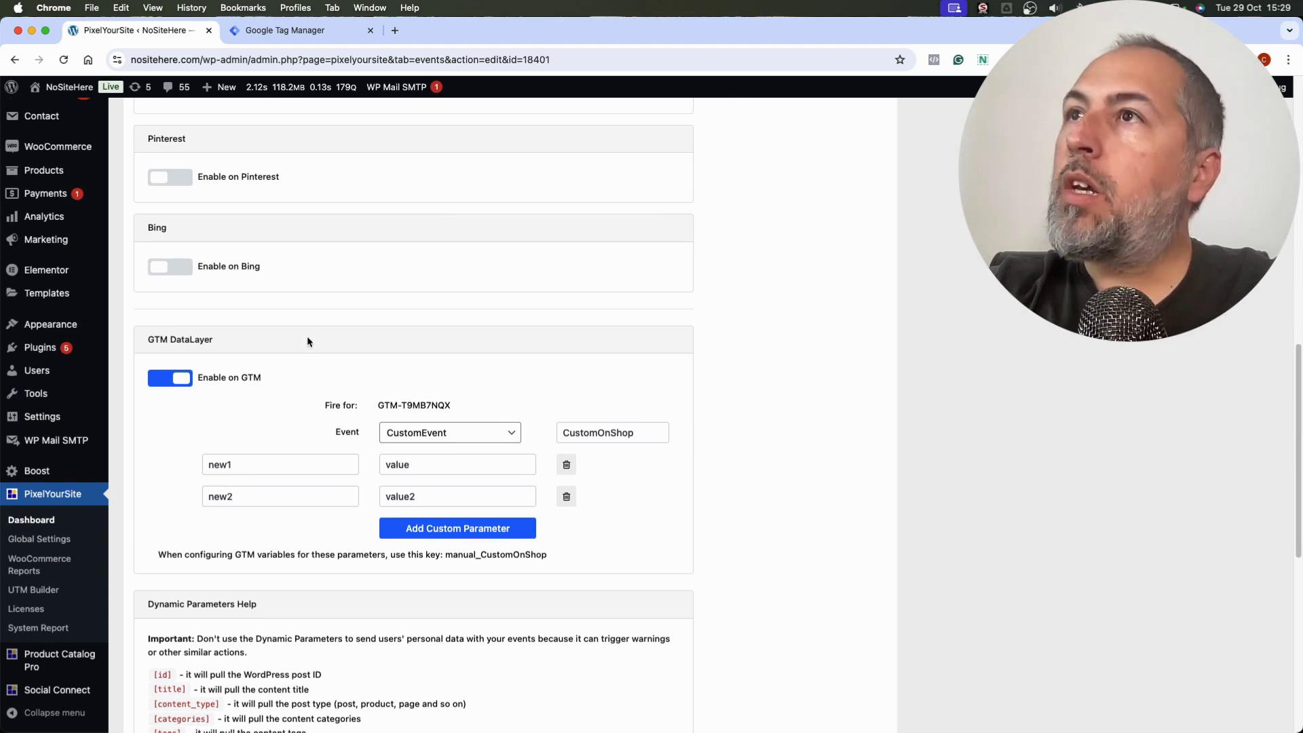
Step: Compare CustomOnShop with the Tag Manager triggers list, then return to its editor
{"action": "left_click", "coordinate": [299, 29]}
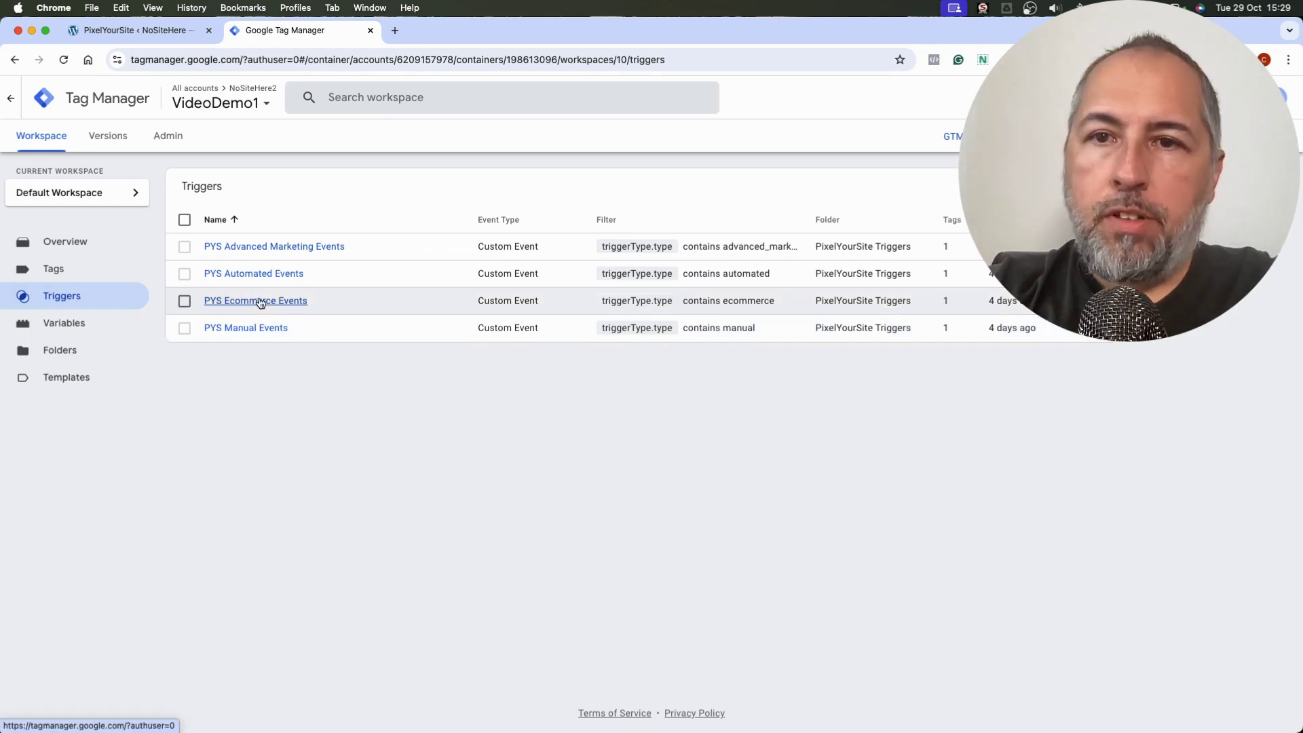
{"action": "left_click", "coordinate": [179, 31]}
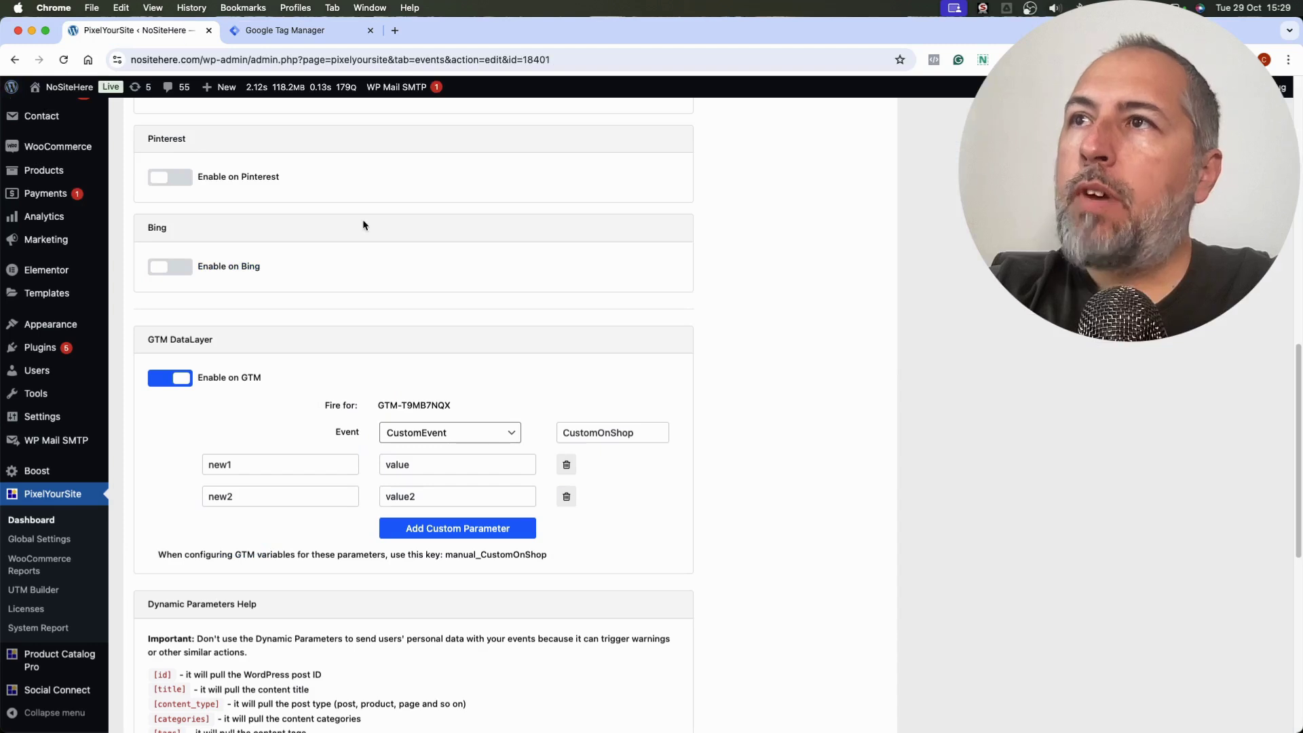
{"action": "scroll", "coordinate": [365, 224], "scroll_direction": "up", "scroll_amount": 2}
{"action": "scroll", "coordinate": [364, 224], "scroll_direction": "up", "scroll_amount": 10}
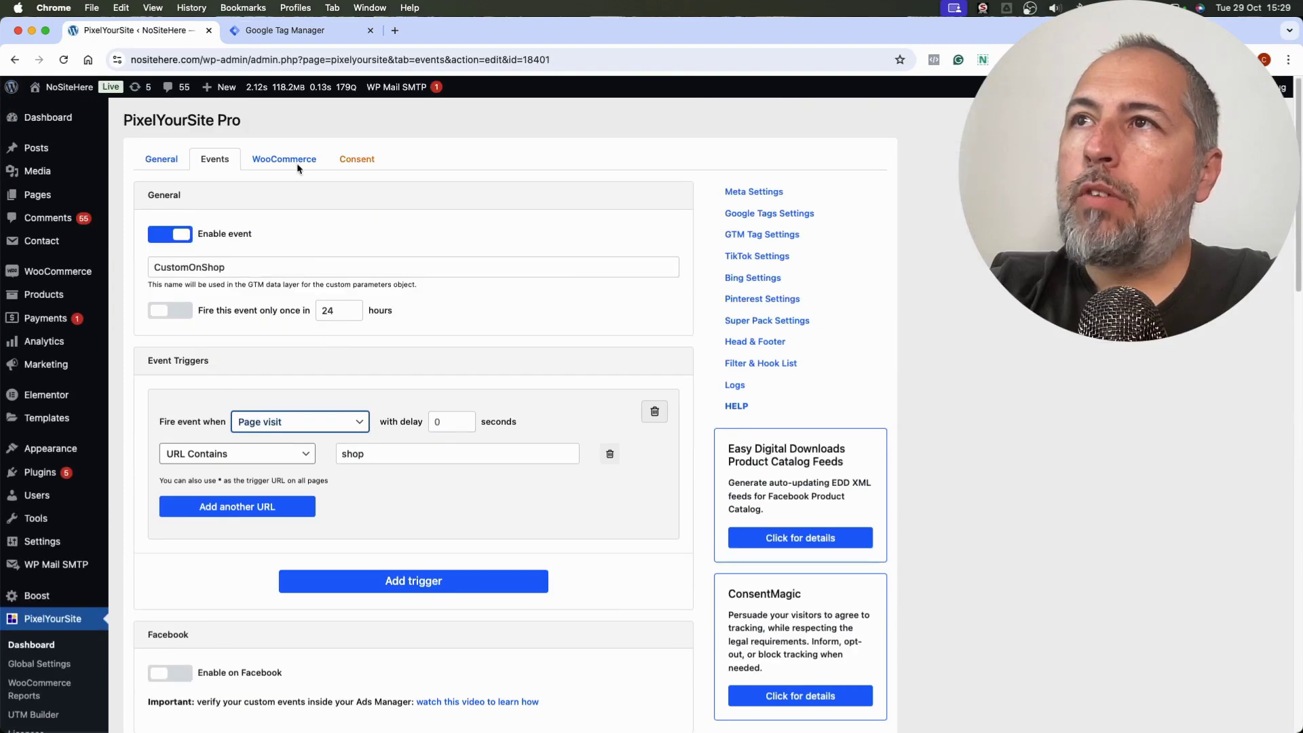
Step: Review the Track Purchases event and its GTM dataLayer settings in the WooCommerce tab
{"action": "left_click", "coordinate": [286, 160]}
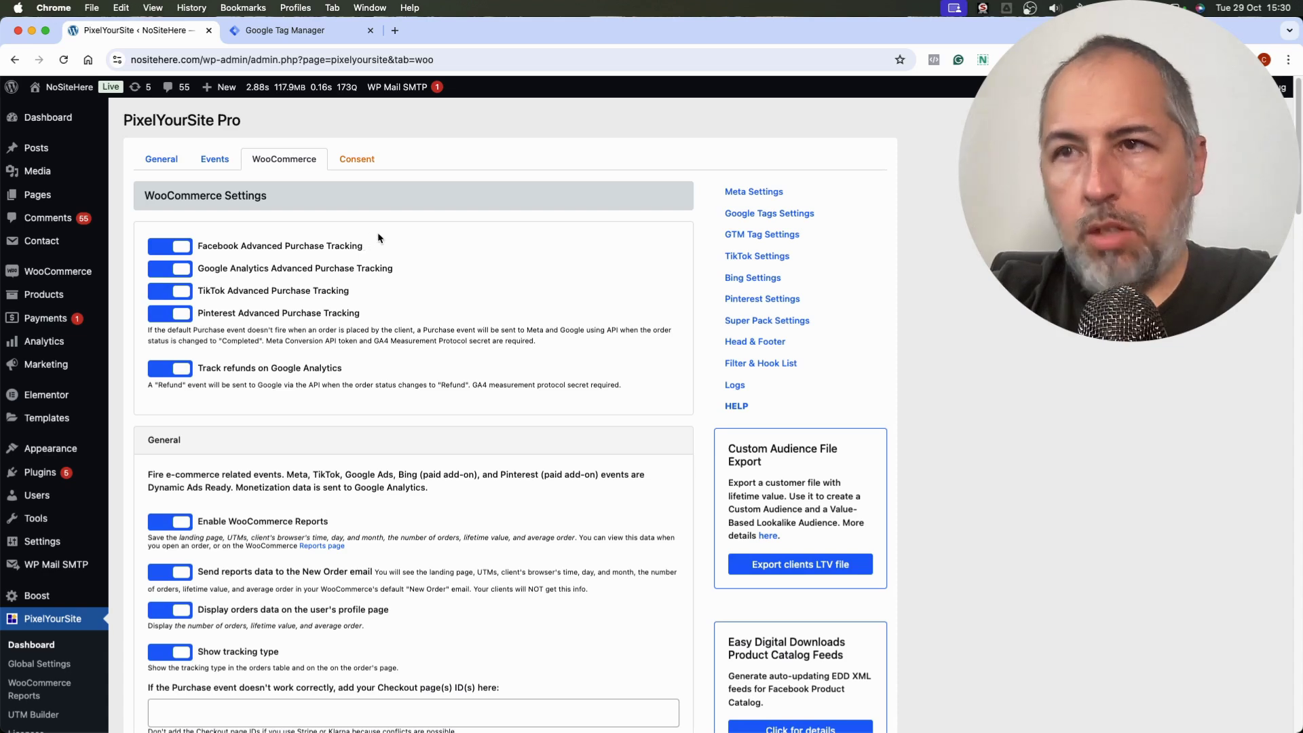
{"action": "scroll", "coordinate": [461, 256], "scroll_direction": "down", "scroll_amount": 15}
{"action": "scroll", "coordinate": [460, 255], "scroll_direction": "down", "scroll_amount": 12}
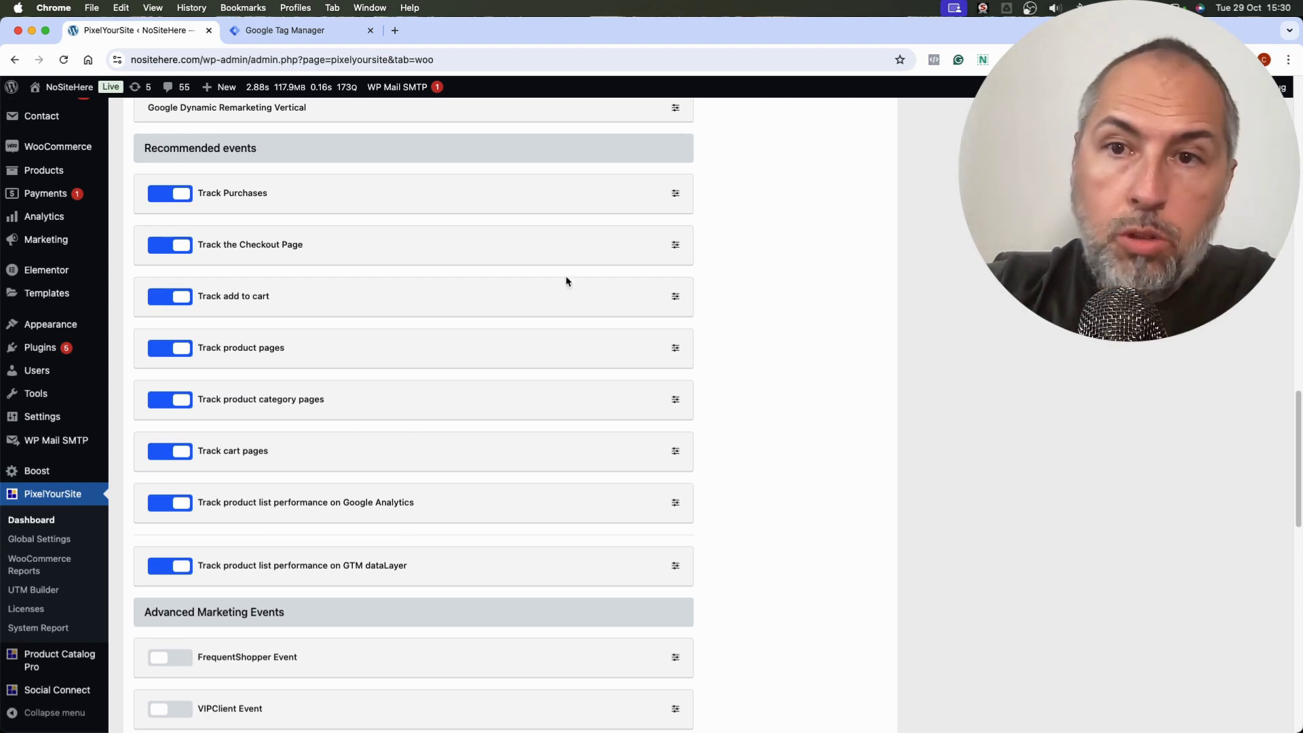
{"action": "left_click", "coordinate": [675, 195]}
{"action": "scroll", "coordinate": [488, 318], "scroll_direction": "down", "scroll_amount": 4}
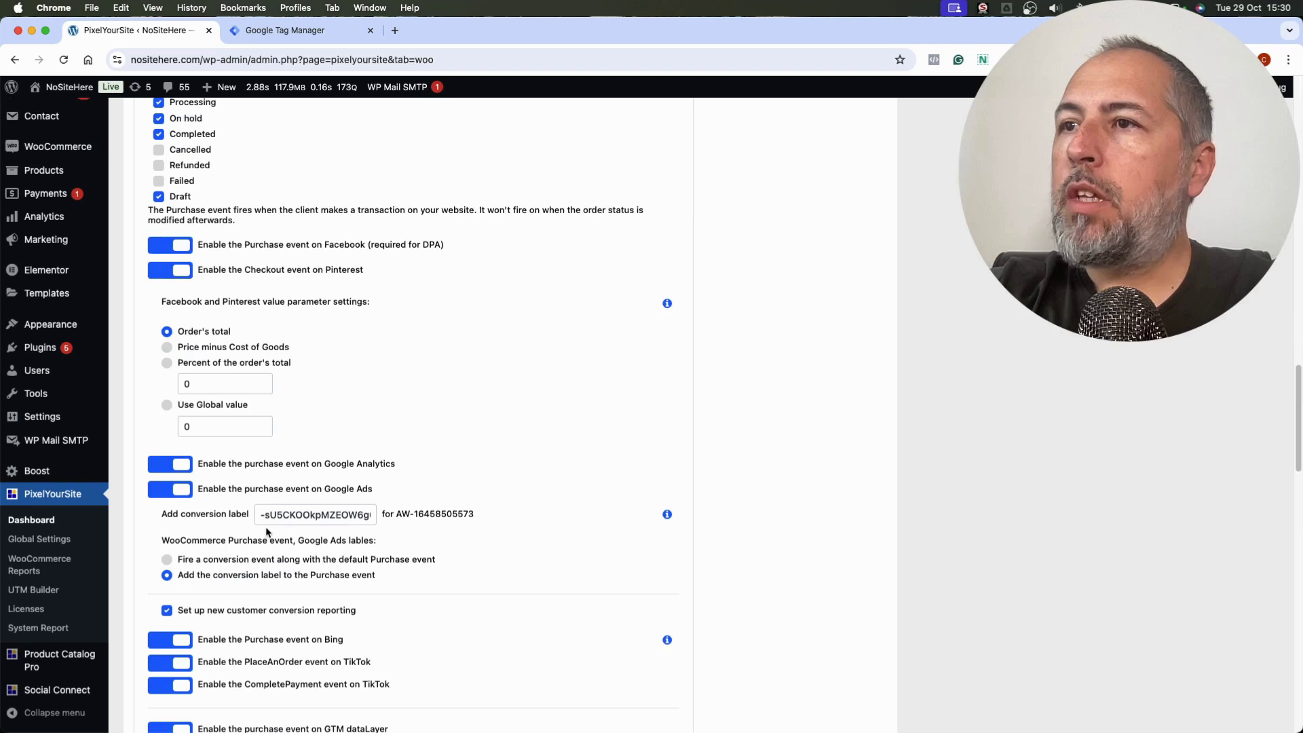
{"action": "scroll", "coordinate": [270, 483], "scroll_direction": "down", "scroll_amount": 1}
{"action": "scroll", "coordinate": [269, 481], "scroll_direction": "down", "scroll_amount": 2}
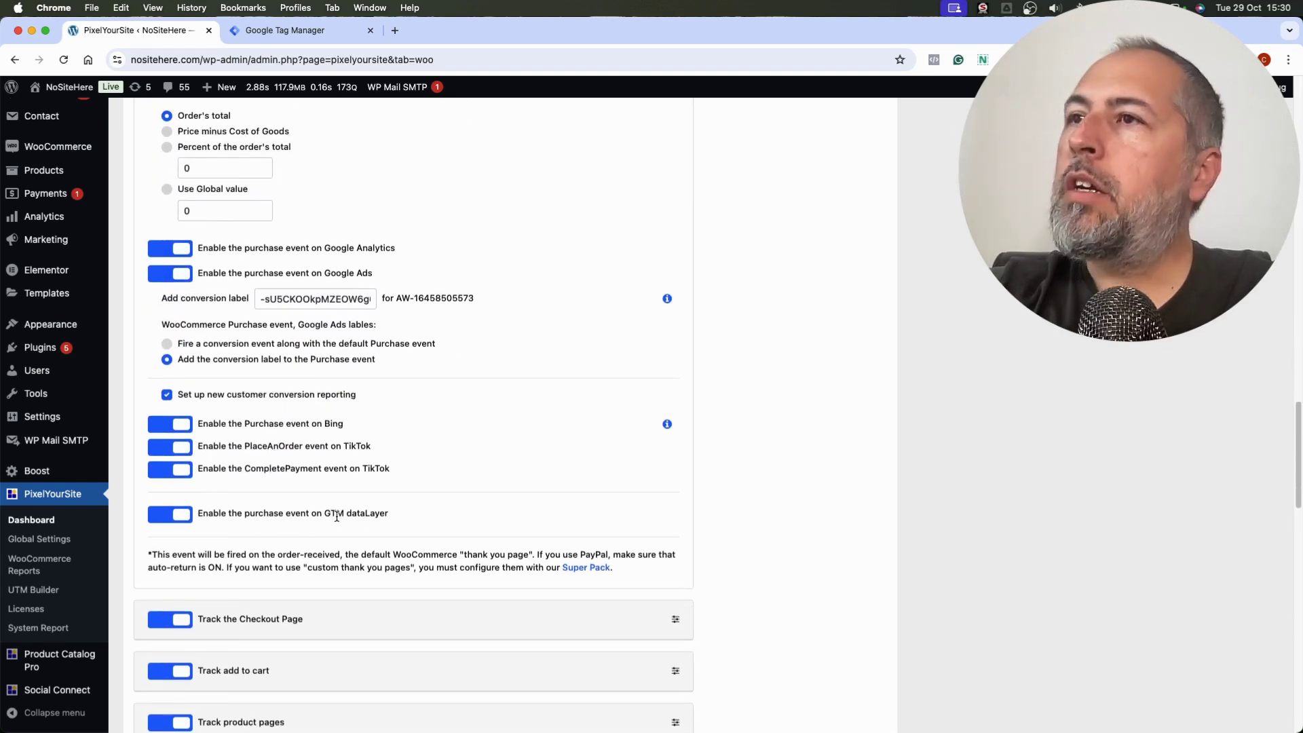
Step: Cross-check the Tag Manager triggers list, then return to PixelYourSite's General settings
{"action": "left_click", "coordinate": [302, 32]}
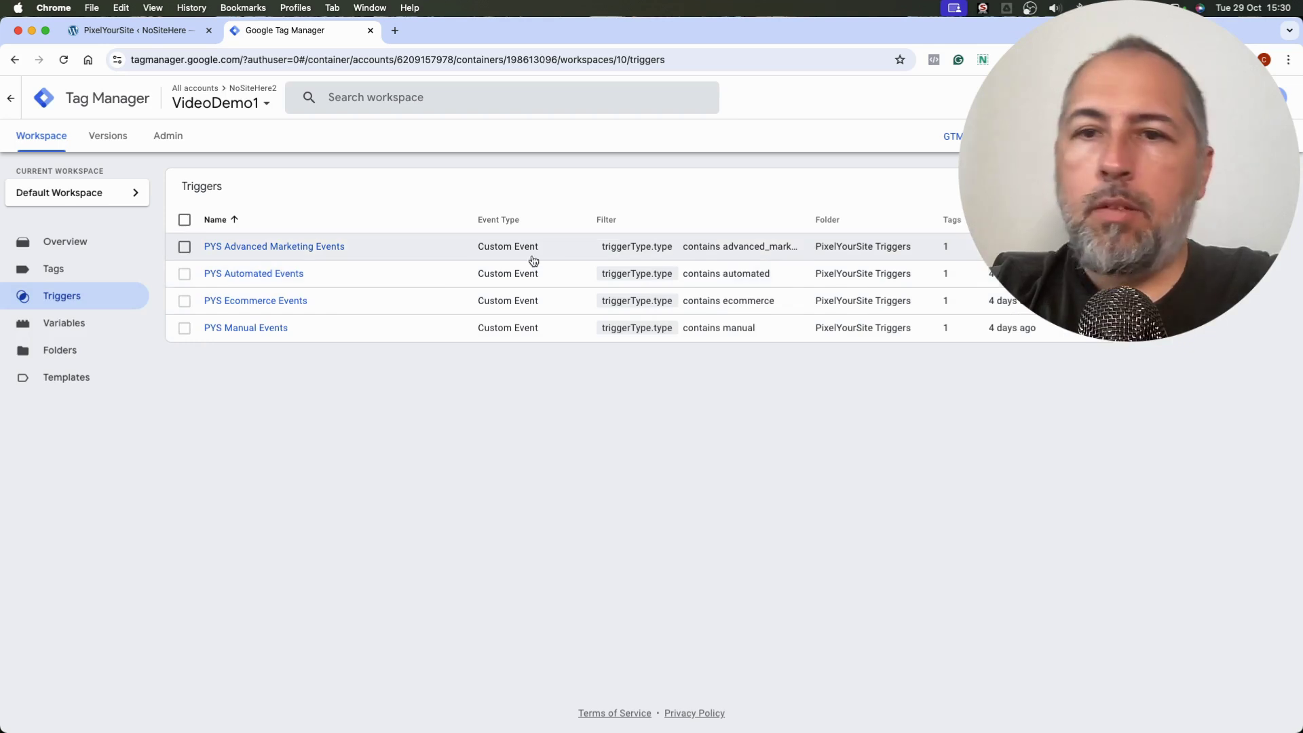
{"action": "left_click", "coordinate": [177, 38]}
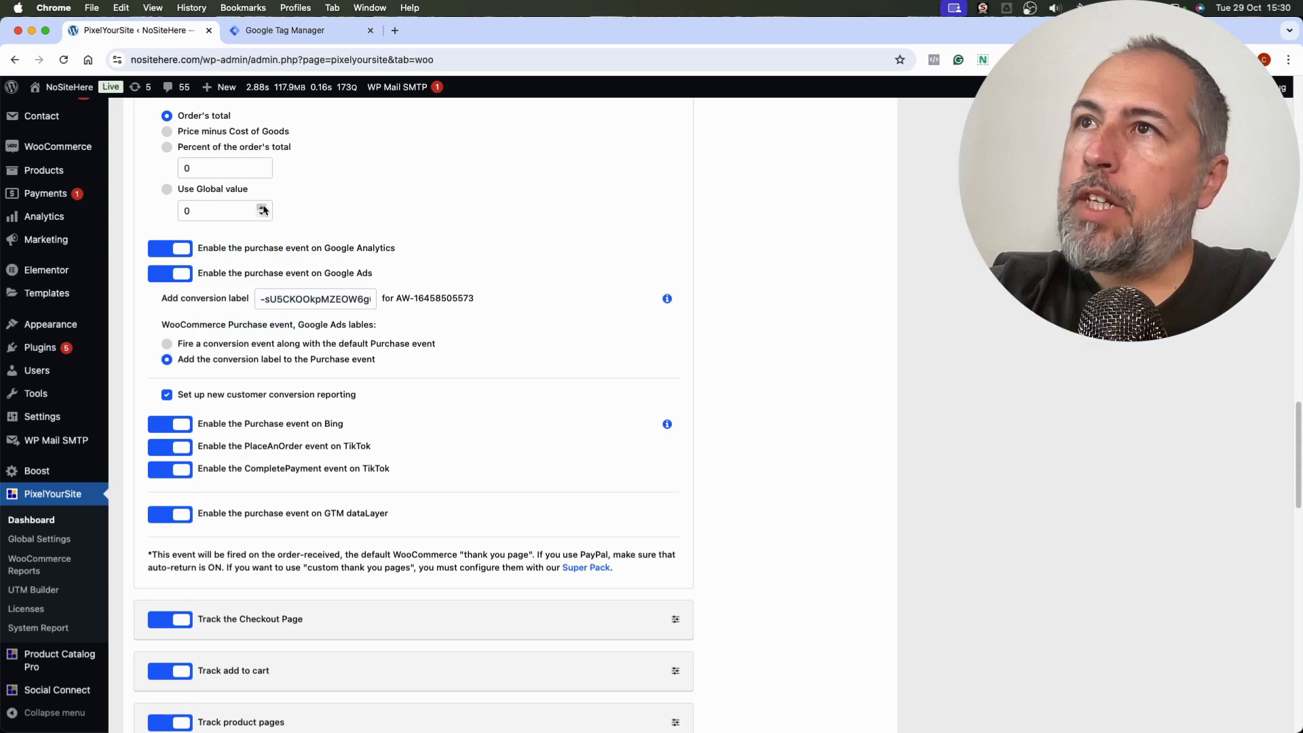
{"action": "scroll", "coordinate": [272, 207], "scroll_direction": "up", "scroll_amount": 20}
{"action": "left_click", "coordinate": [161, 158]}
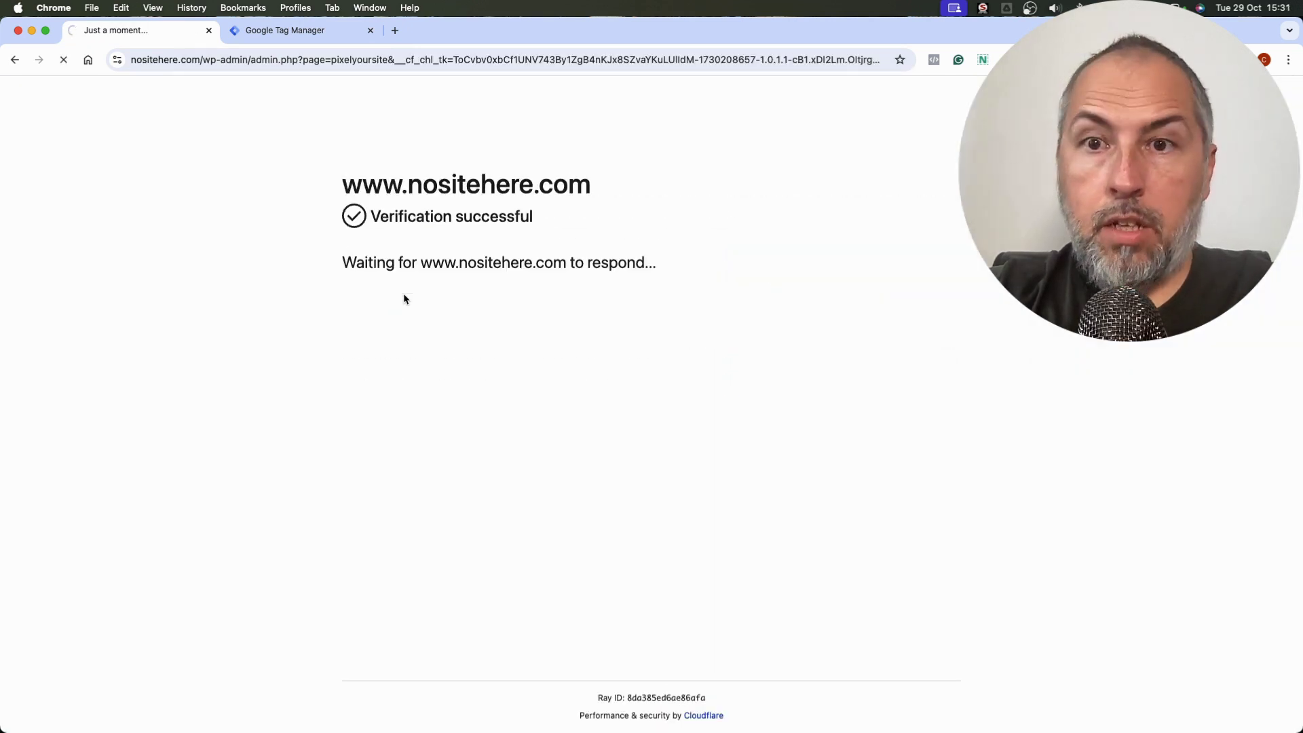
Step: Expand the automatic events sub-options on the PixelYourSite General page
{"action": "scroll", "coordinate": [407, 299], "scroll_direction": "down", "scroll_amount": 10}
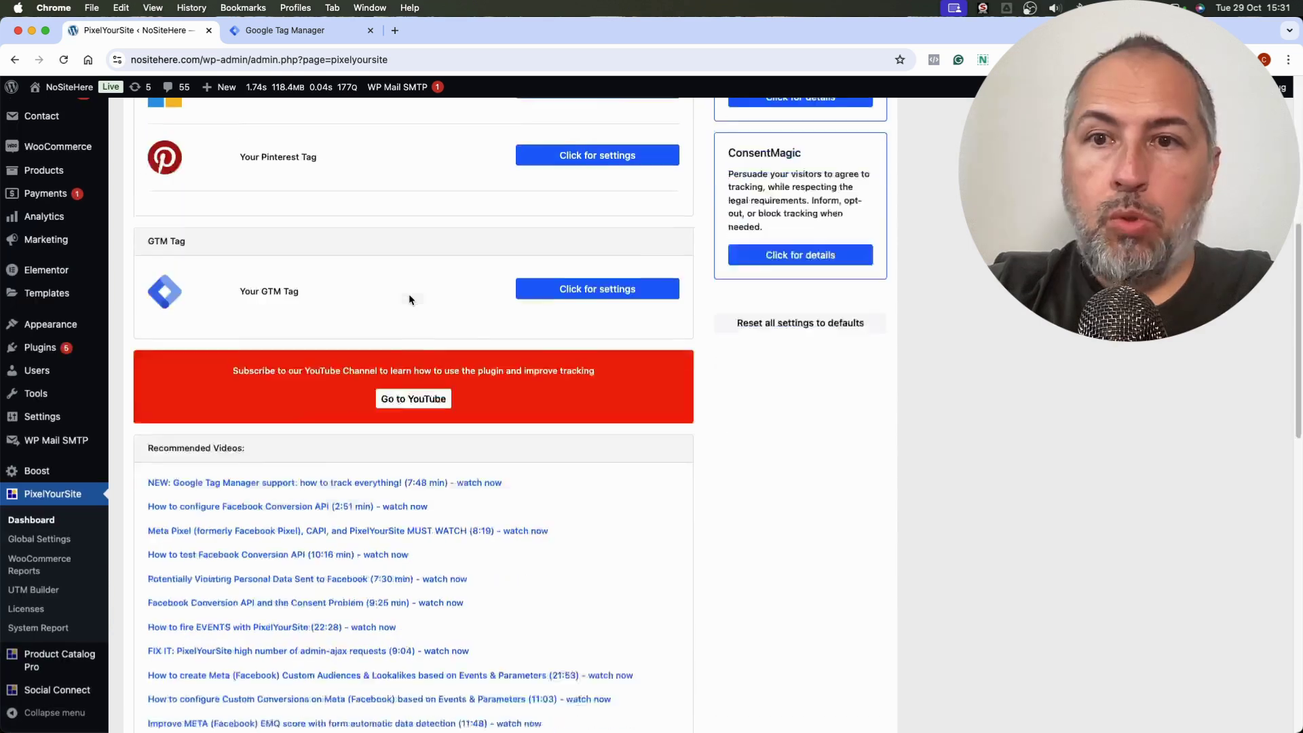
{"action": "scroll", "coordinate": [409, 299], "scroll_direction": "down", "scroll_amount": 12}
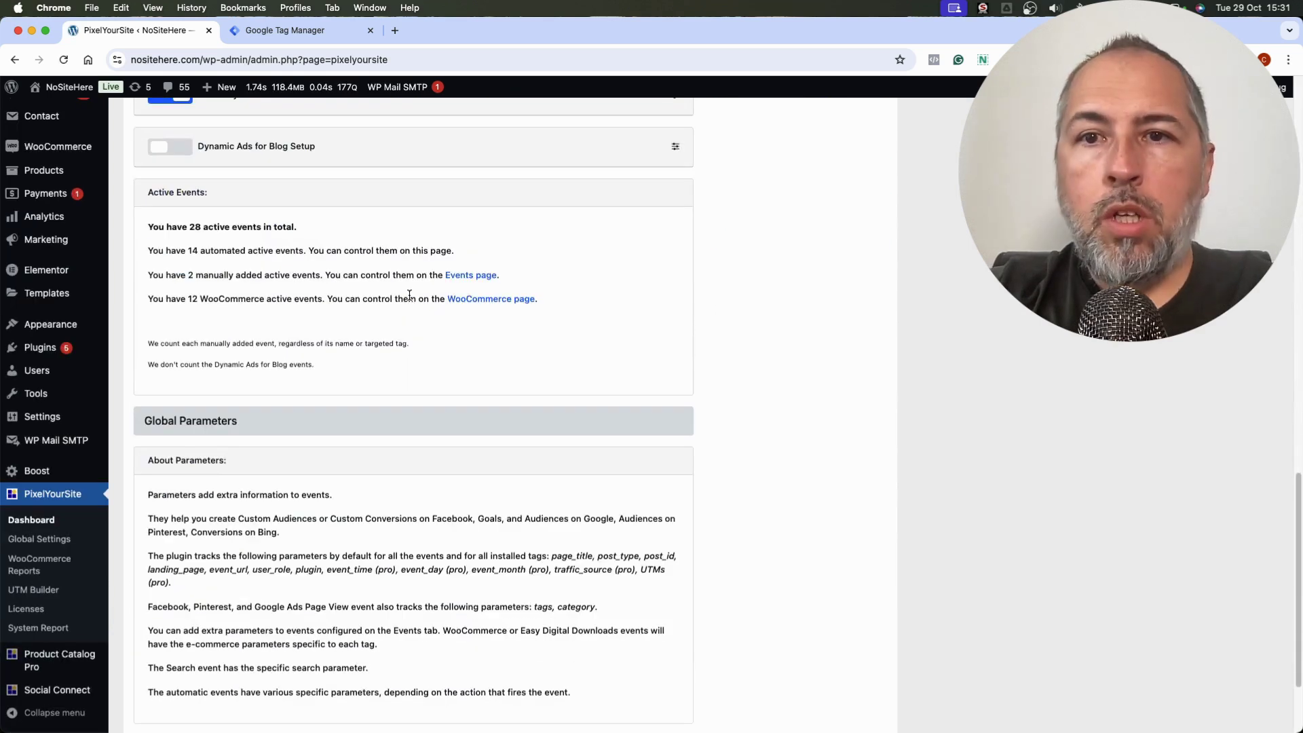
{"action": "scroll", "coordinate": [410, 294], "scroll_direction": "down", "scroll_amount": 2}
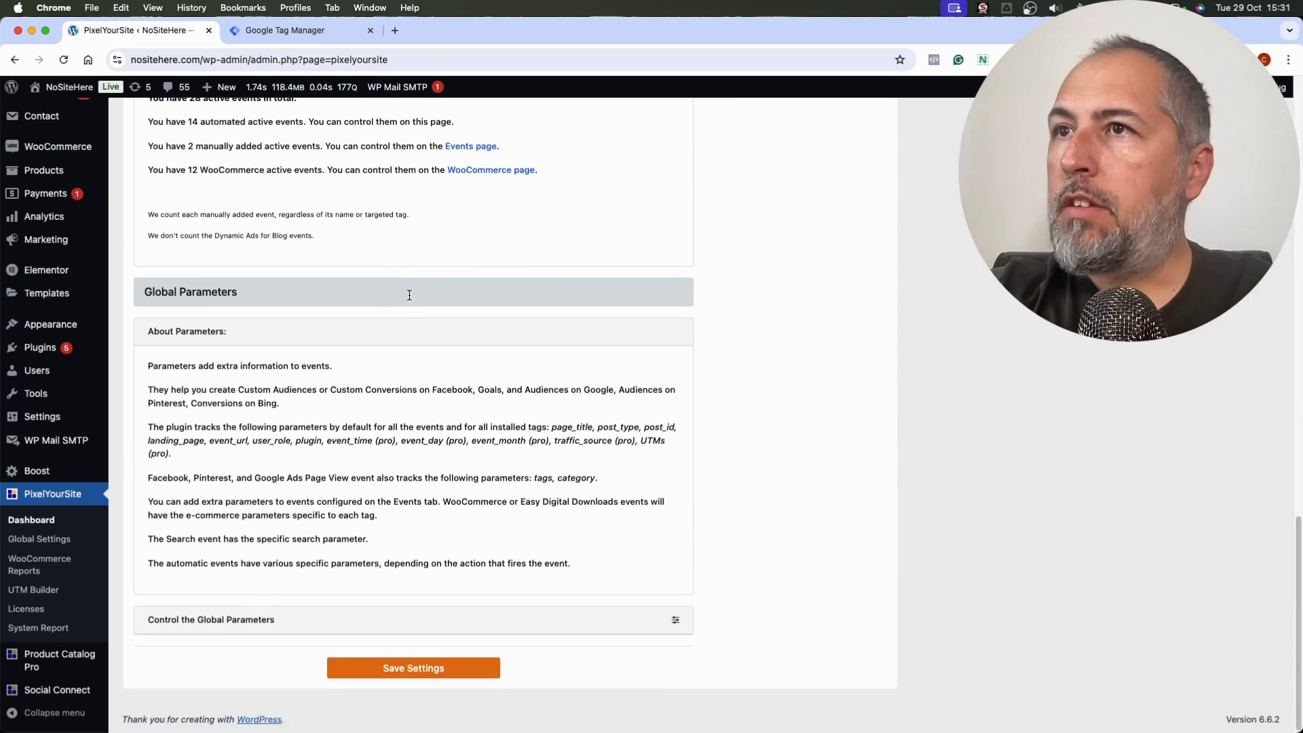
{"action": "scroll", "coordinate": [409, 295], "scroll_direction": "up", "scroll_amount": 5}
{"action": "scroll", "coordinate": [409, 295], "scroll_direction": "up", "scroll_amount": 5}
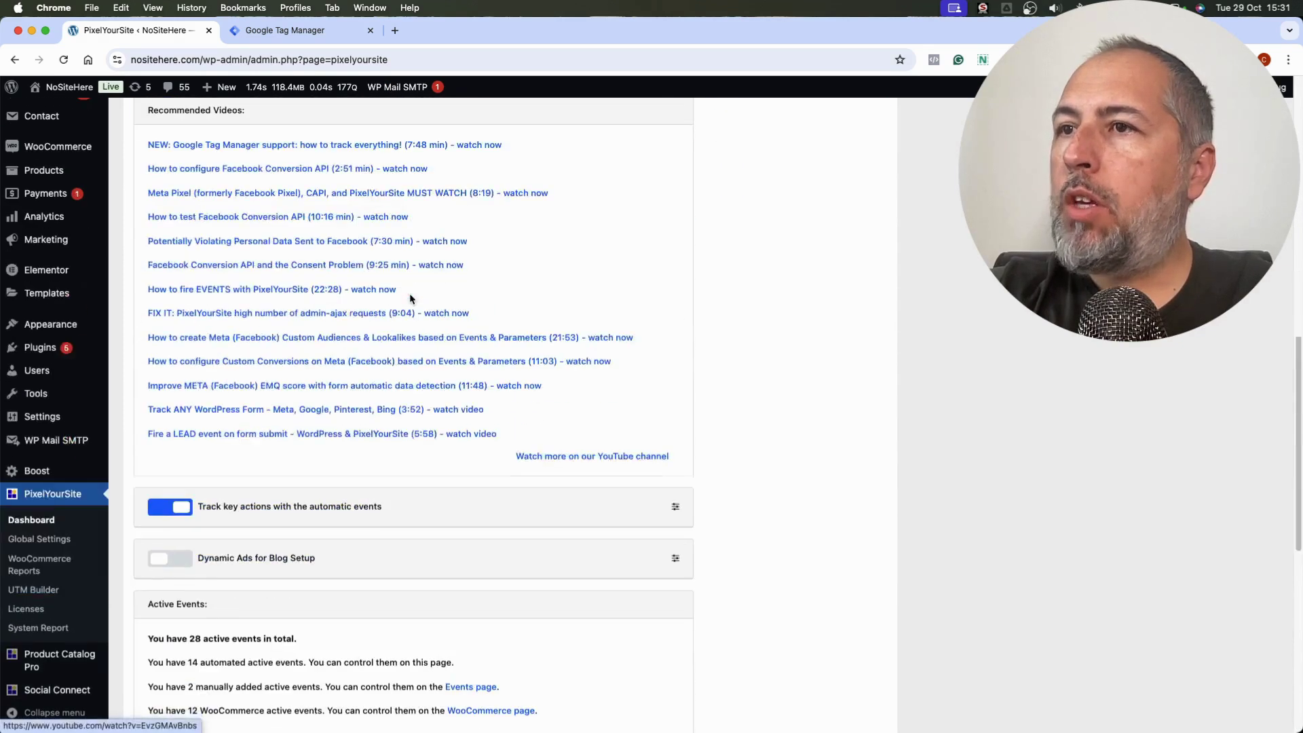
{"action": "scroll", "coordinate": [410, 294], "scroll_direction": "down", "scroll_amount": 2}
{"action": "left_click", "coordinate": [675, 413]}
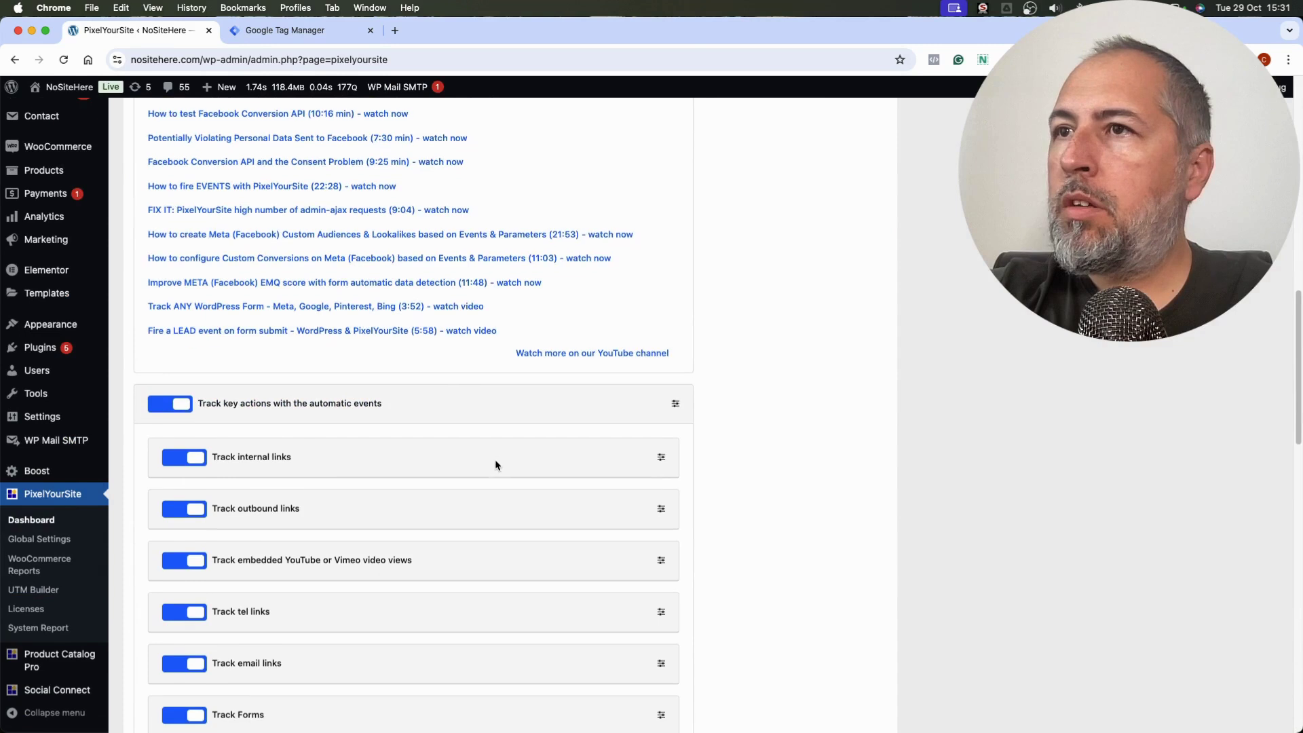
{"action": "scroll", "coordinate": [495, 465], "scroll_direction": "down", "scroll_amount": 4}
Step: Inspect the Track internal links details, then expand Track tel links to see TelClick's platforms
{"action": "left_click", "coordinate": [661, 212]}
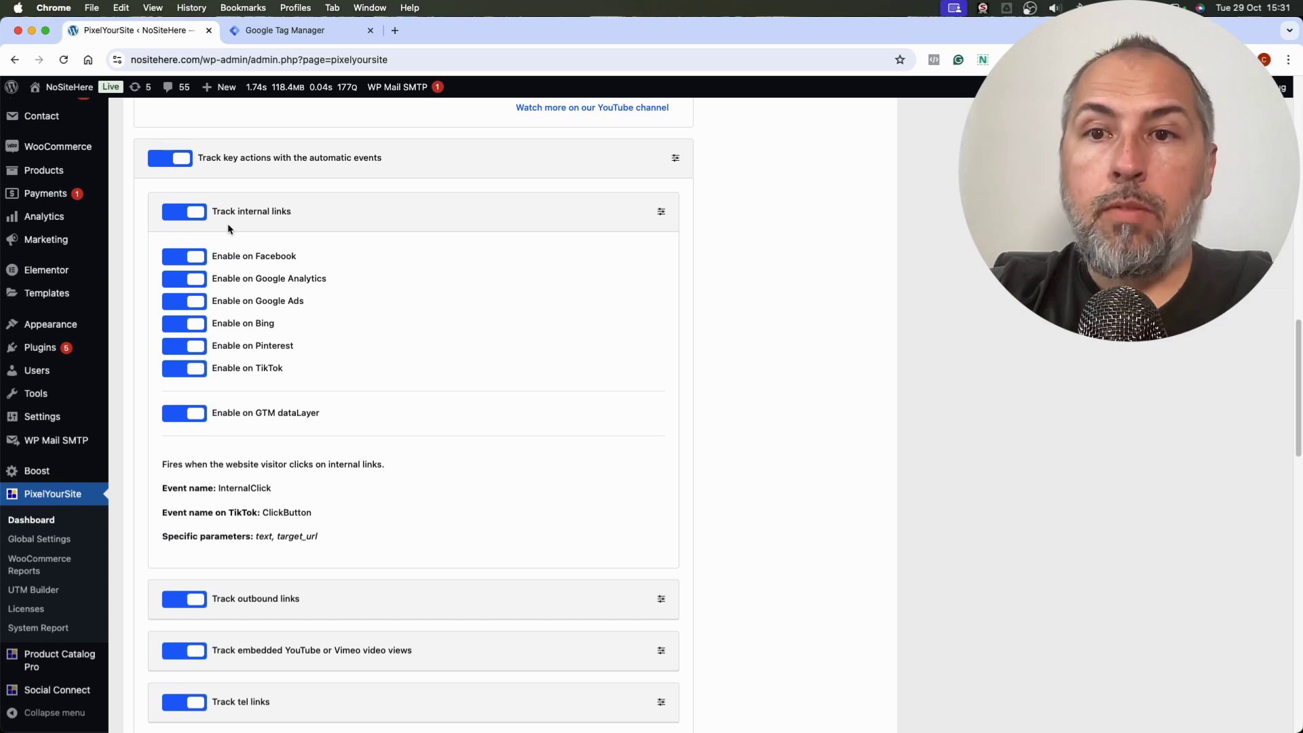
{"action": "left_click", "coordinate": [661, 212]}
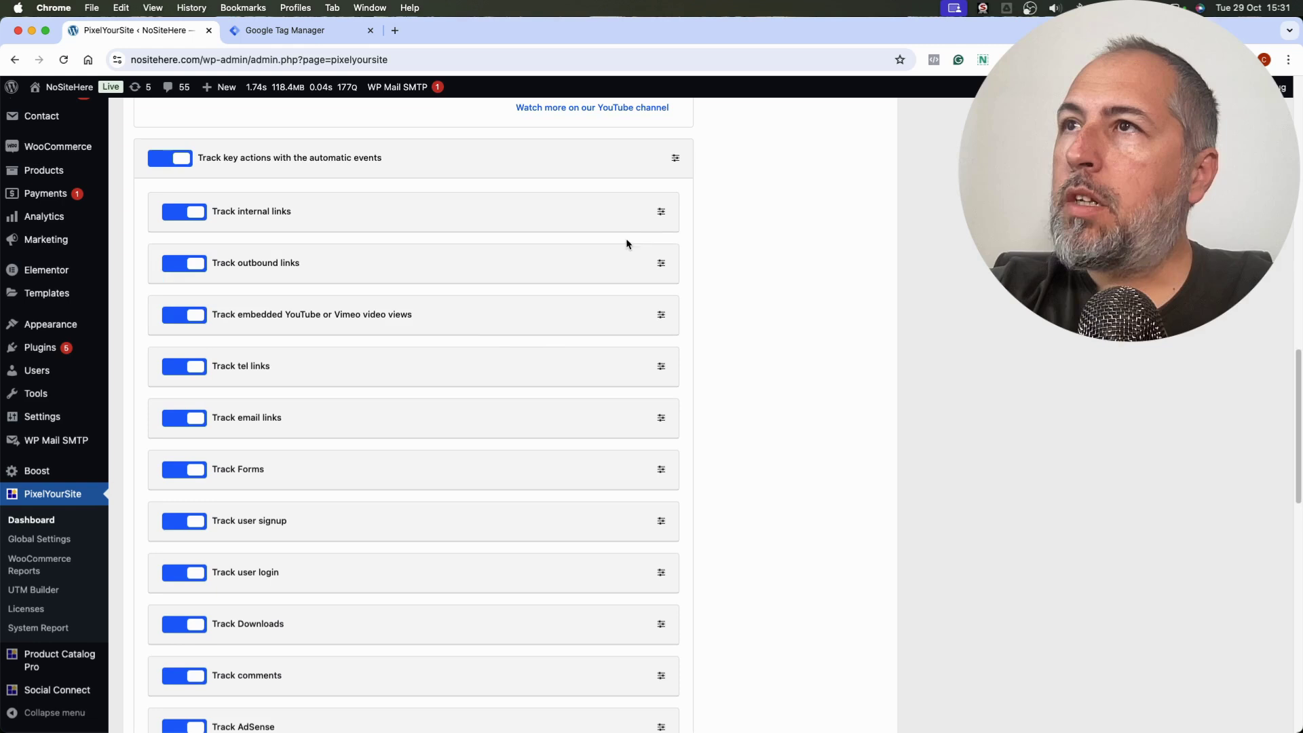
{"action": "left_click", "coordinate": [661, 212]}
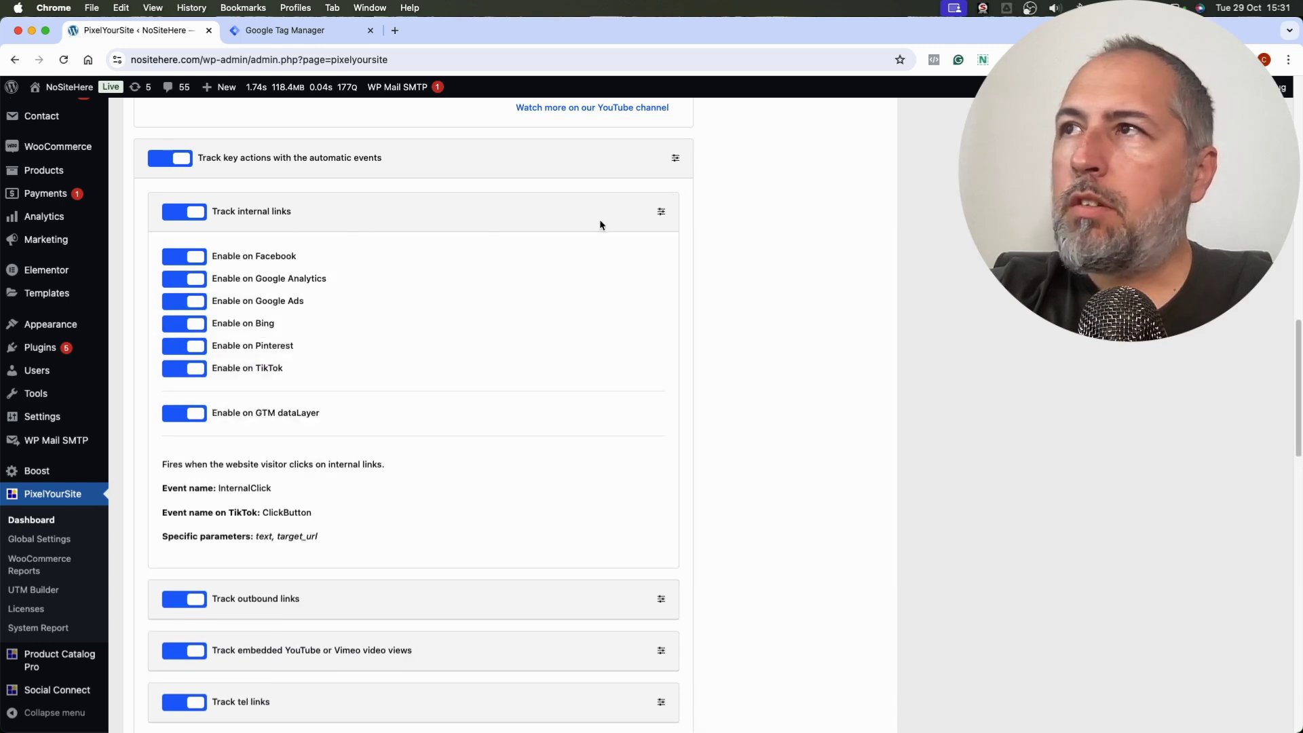
{"action": "left_click", "coordinate": [659, 215]}
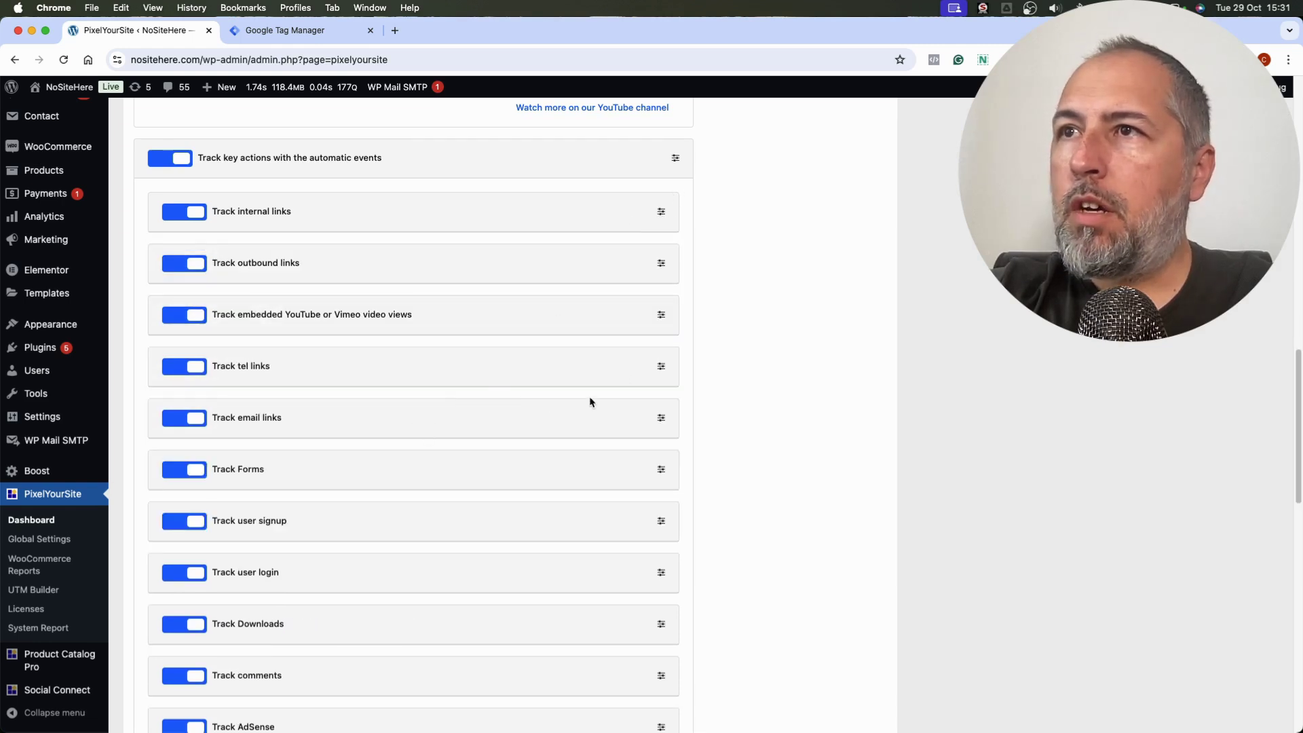
{"action": "left_click", "coordinate": [660, 368]}
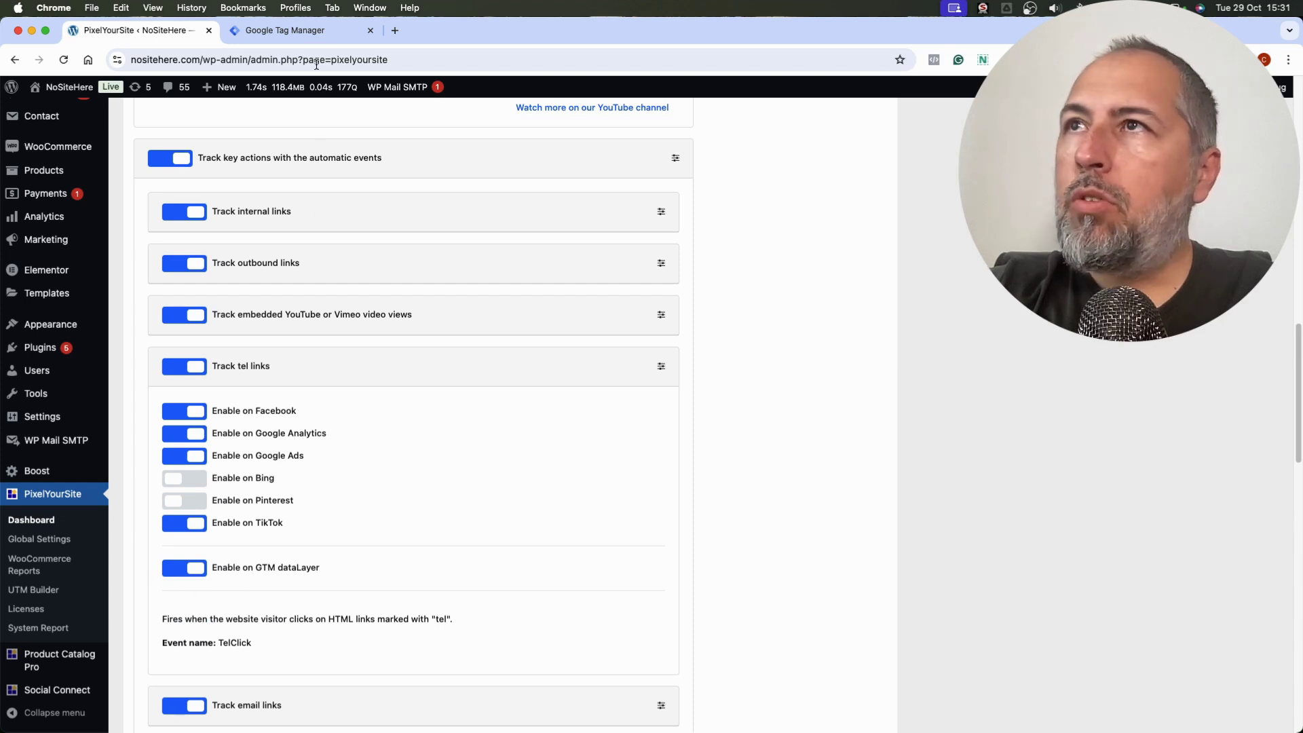
Step: Compare the TelClick event against the Tag Manager triggers list and return to PixelYourSite
{"action": "left_click", "coordinate": [299, 30]}
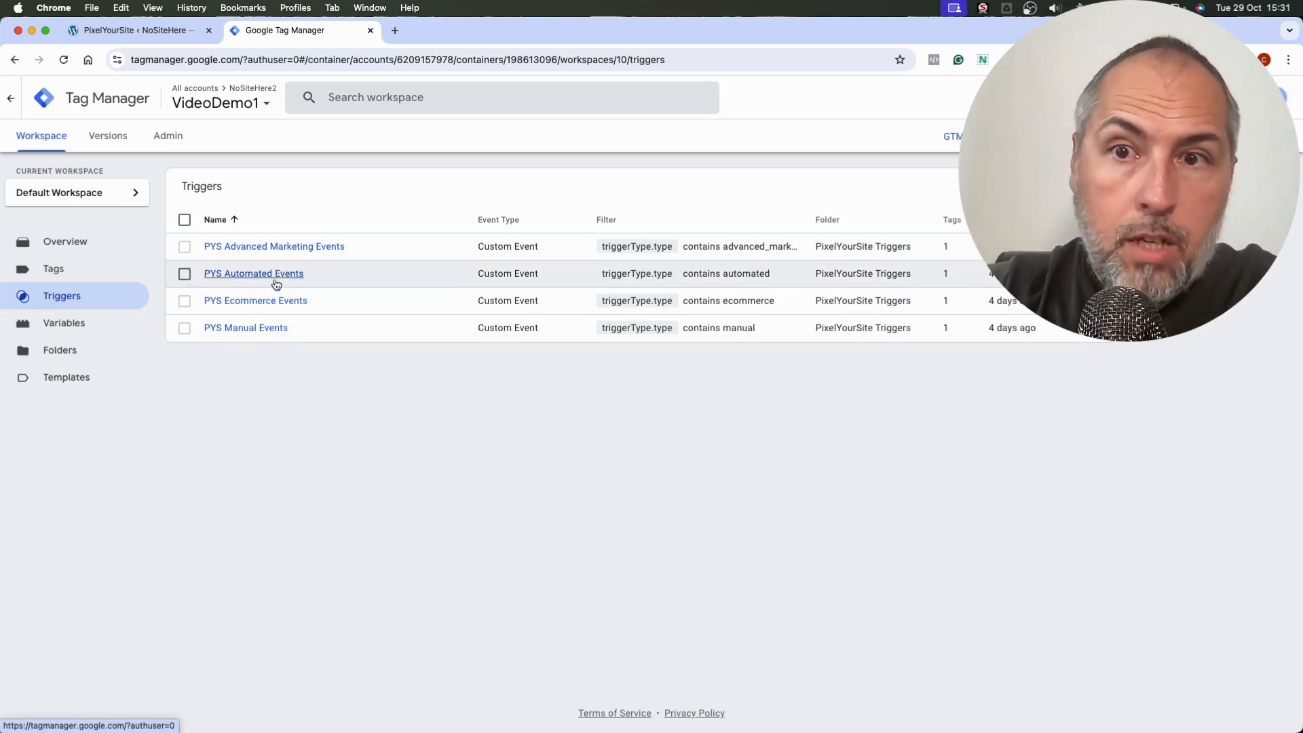
{"action": "left_click", "coordinate": [142, 30]}
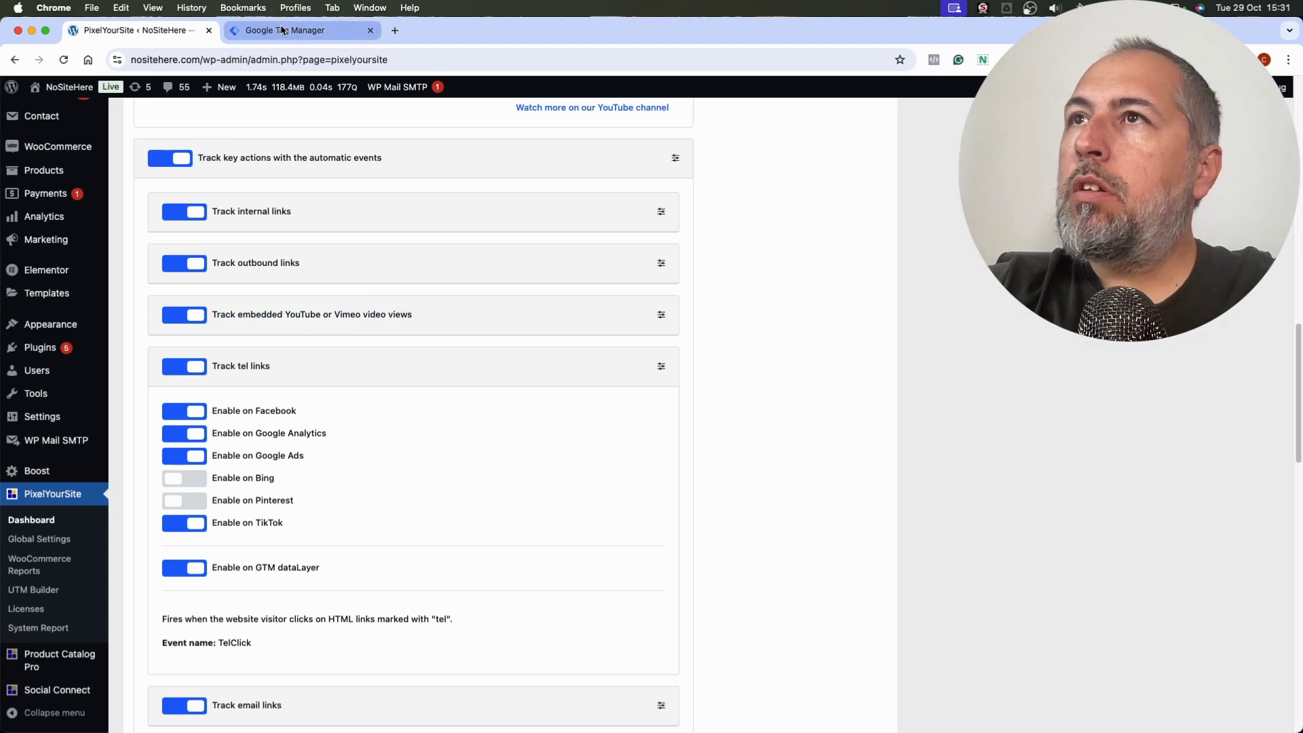
{"action": "left_click", "coordinate": [283, 29]}
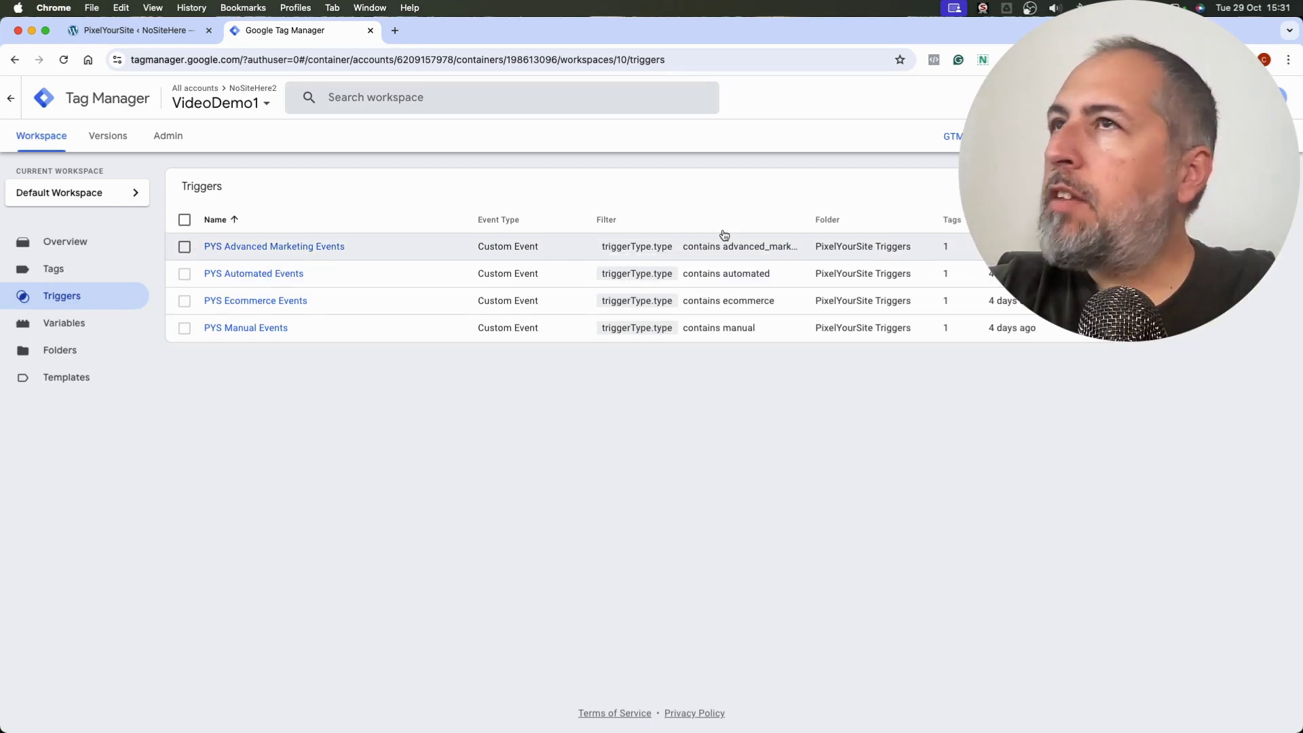
{"action": "left_click", "coordinate": [142, 32]}
Step: In the WooCommerce tab, review the FrequentShopper and VIPClient event thresholds and platforms
{"action": "scroll", "coordinate": [292, 148], "scroll_direction": "up", "scroll_amount": 10}
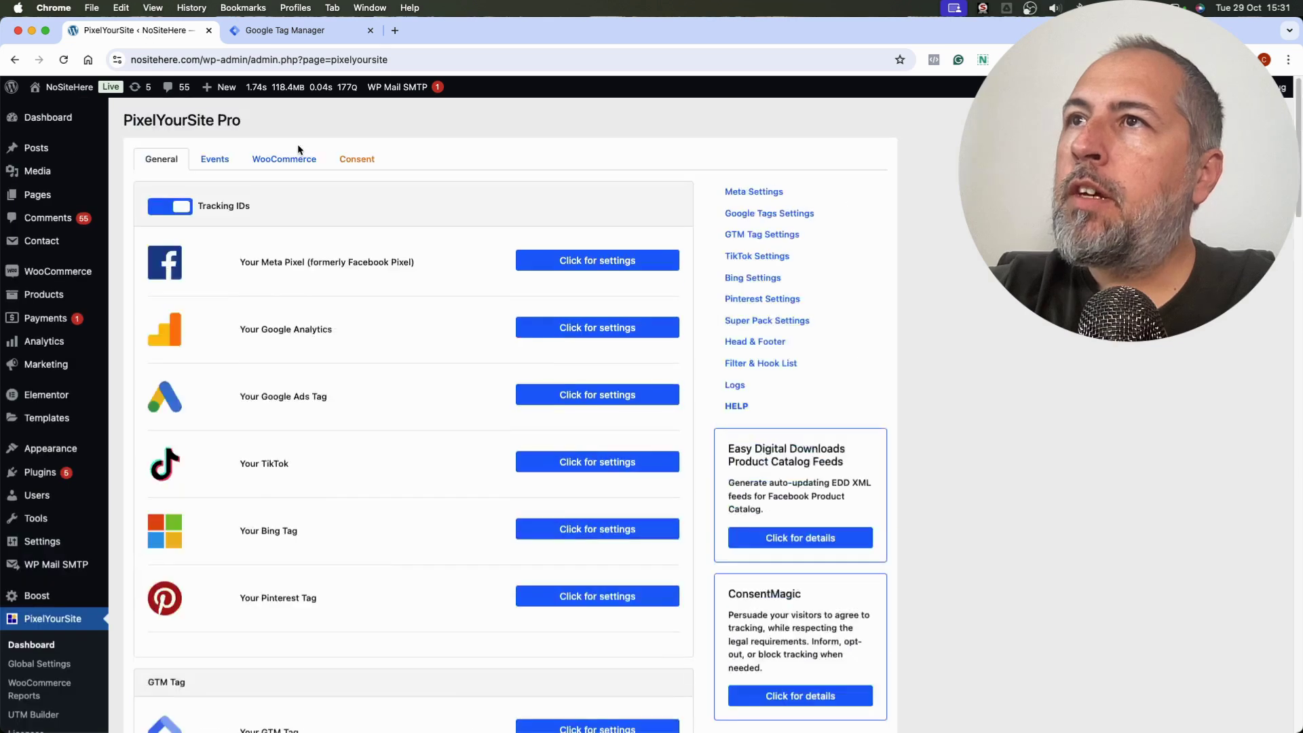
{"action": "left_click", "coordinate": [284, 159]}
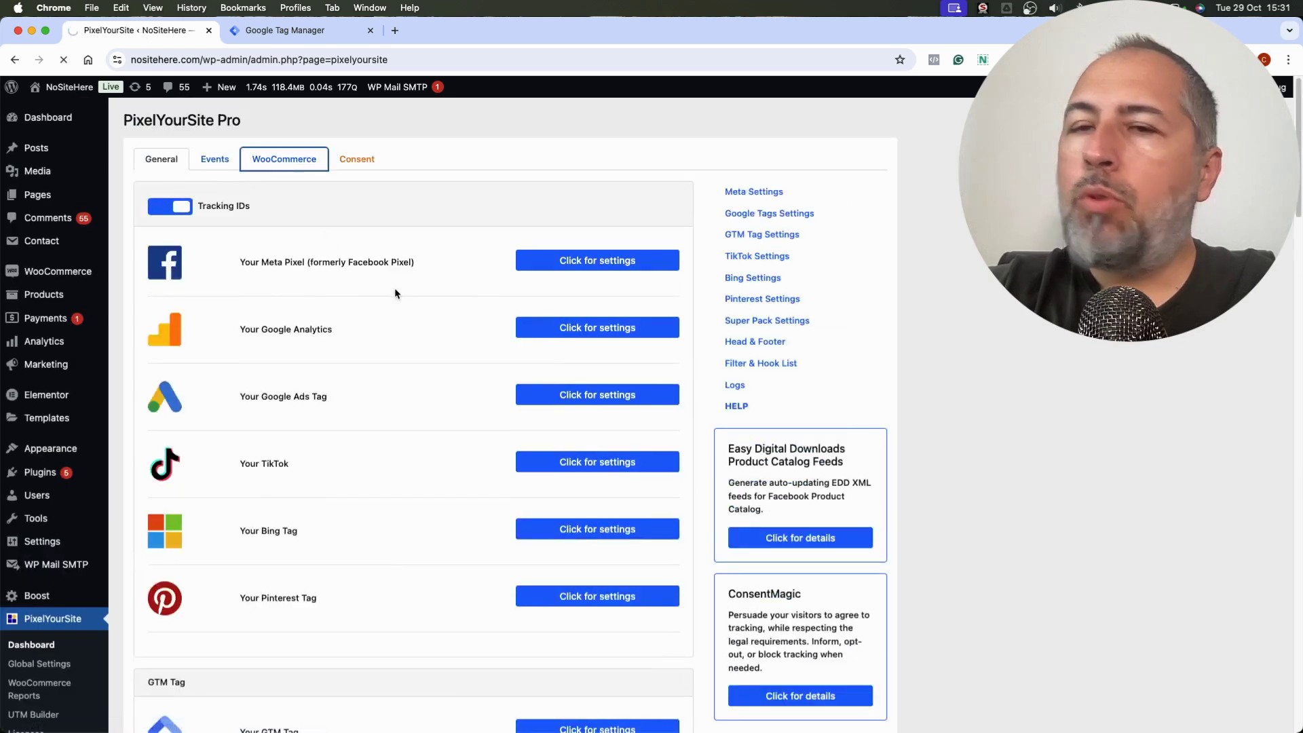
{"action": "scroll", "coordinate": [395, 292], "scroll_direction": "down", "scroll_amount": 20}
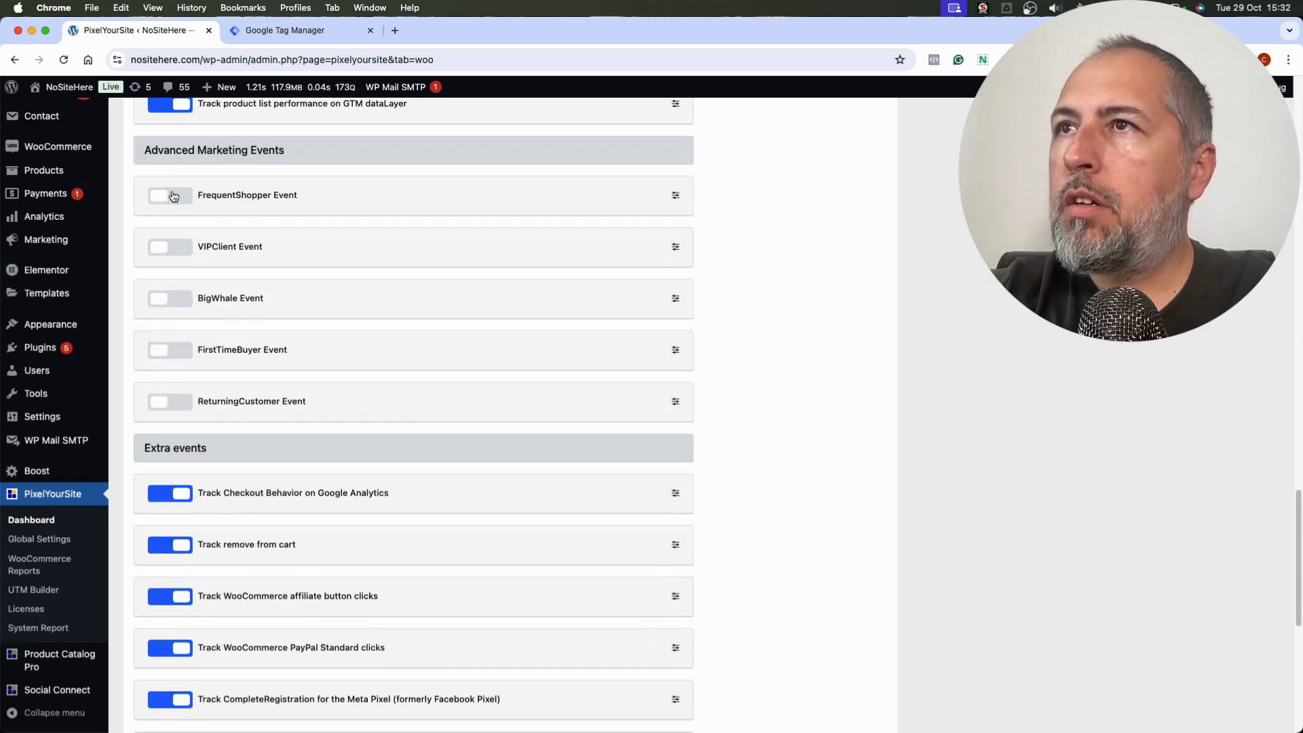
{"action": "left_click", "coordinate": [673, 196]}
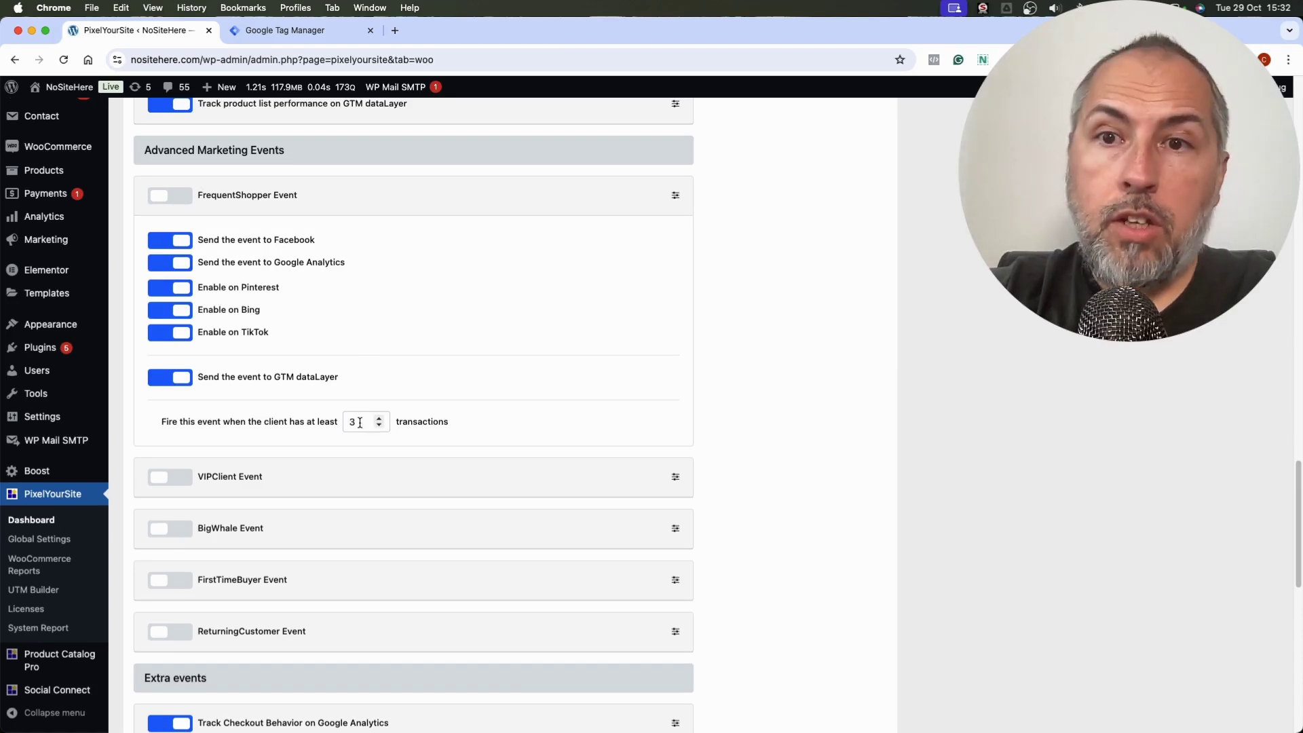
{"action": "left_click", "coordinate": [676, 197]}
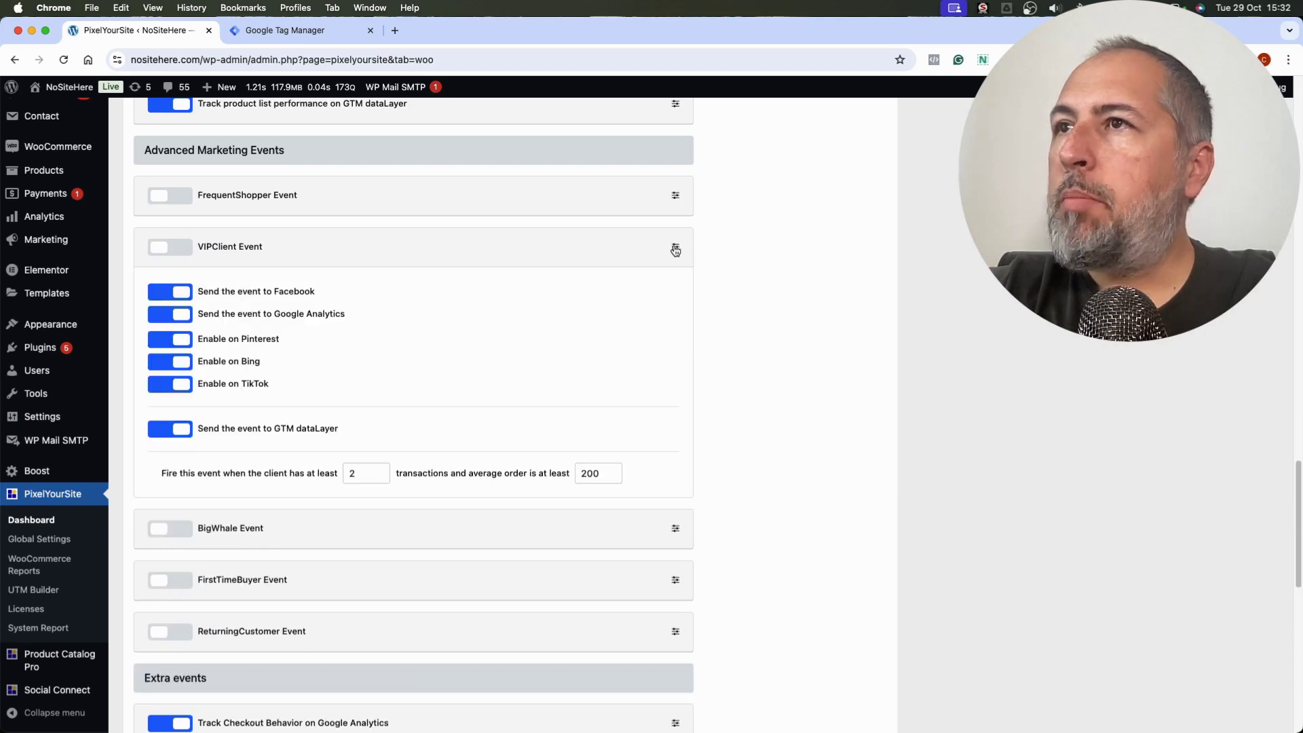
{"action": "left_click", "coordinate": [675, 249]}
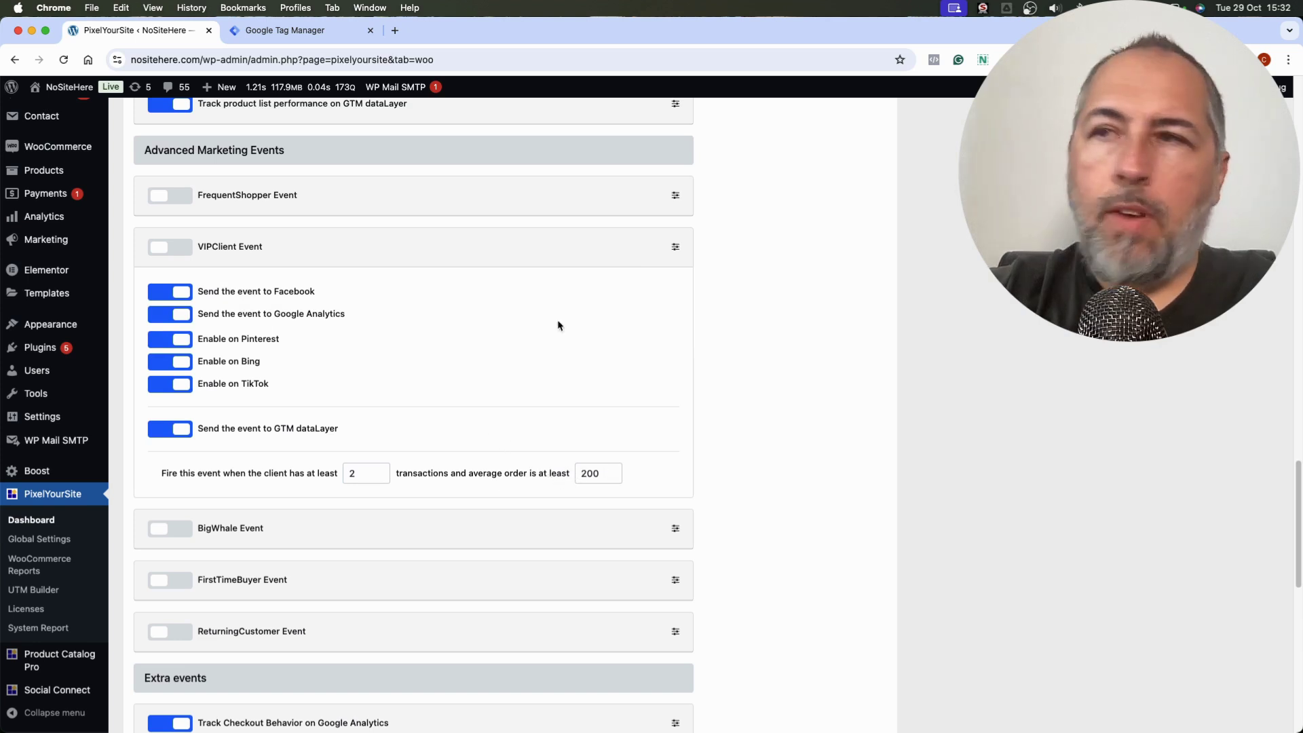
{"action": "left_click", "coordinate": [674, 247]}
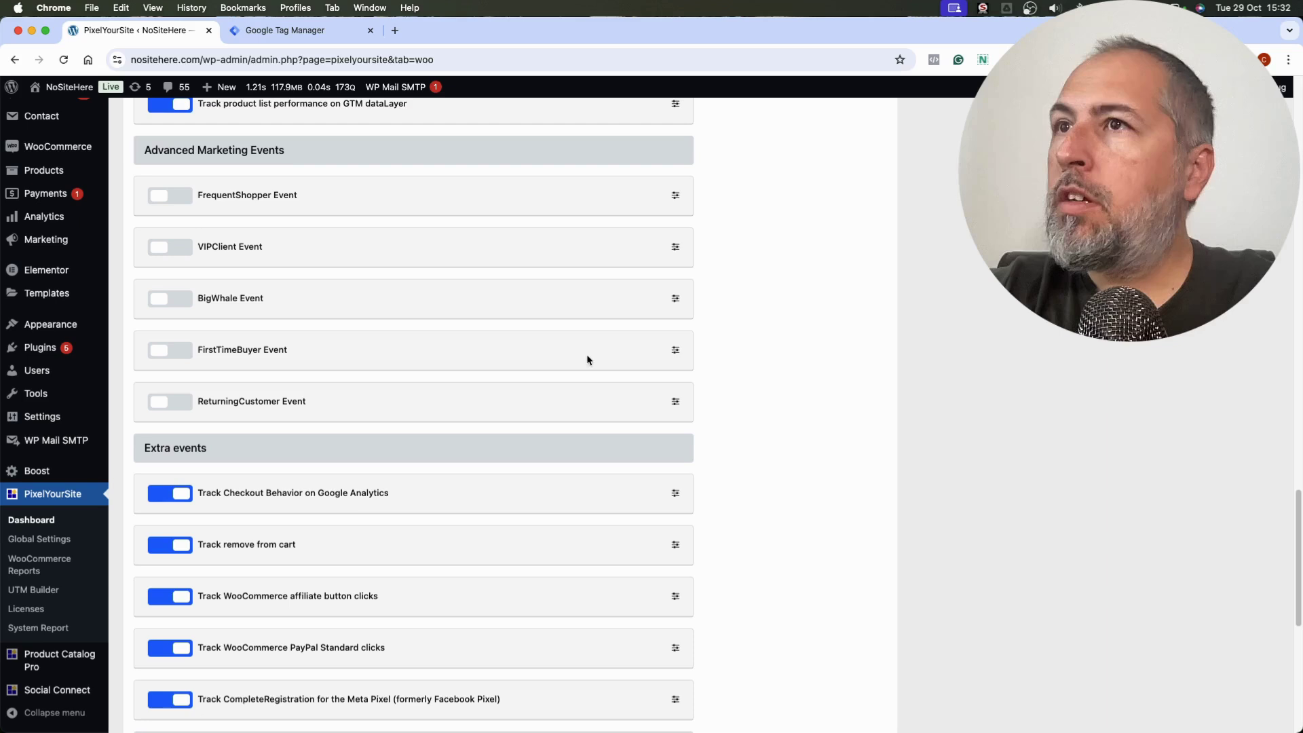
Step: Review the BigWhale, FirstTimeBuyer and ReturningCustomer event settings, then return to Tag Manager triggers
{"action": "left_click", "coordinate": [674, 298]}
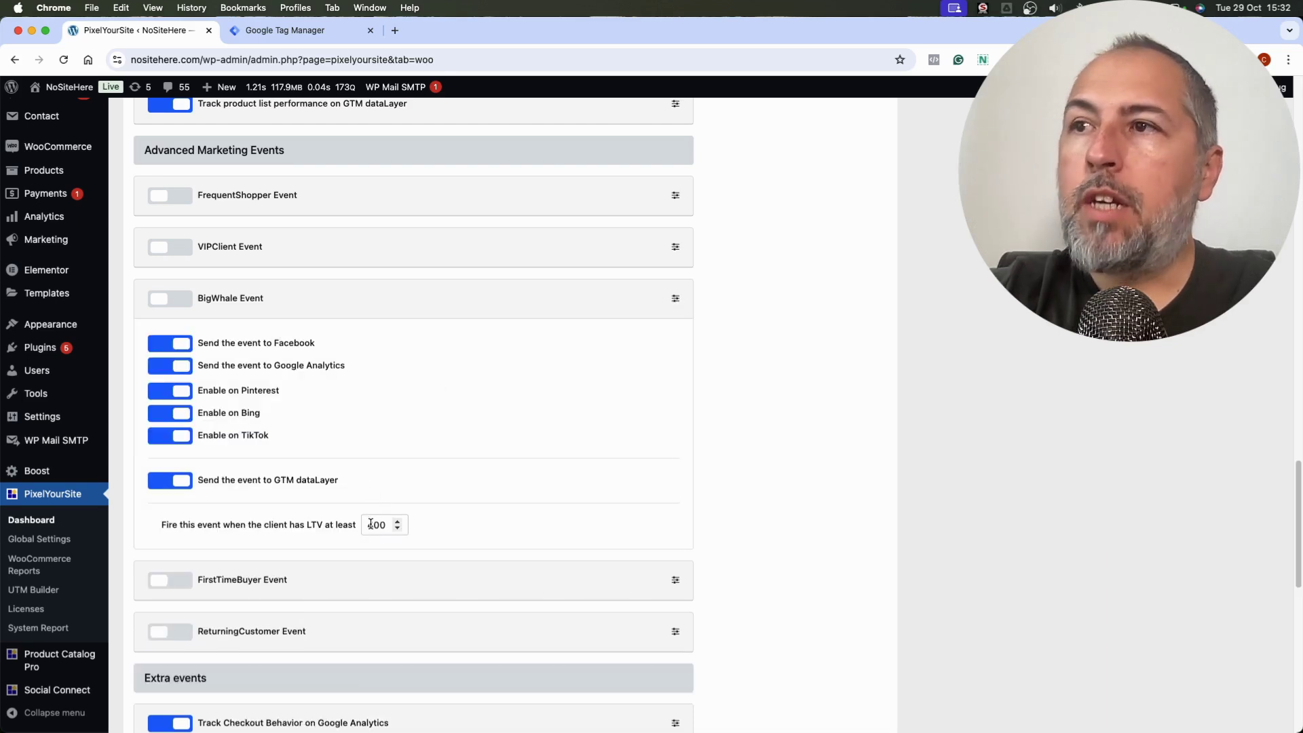
{"action": "left_click", "coordinate": [674, 299]}
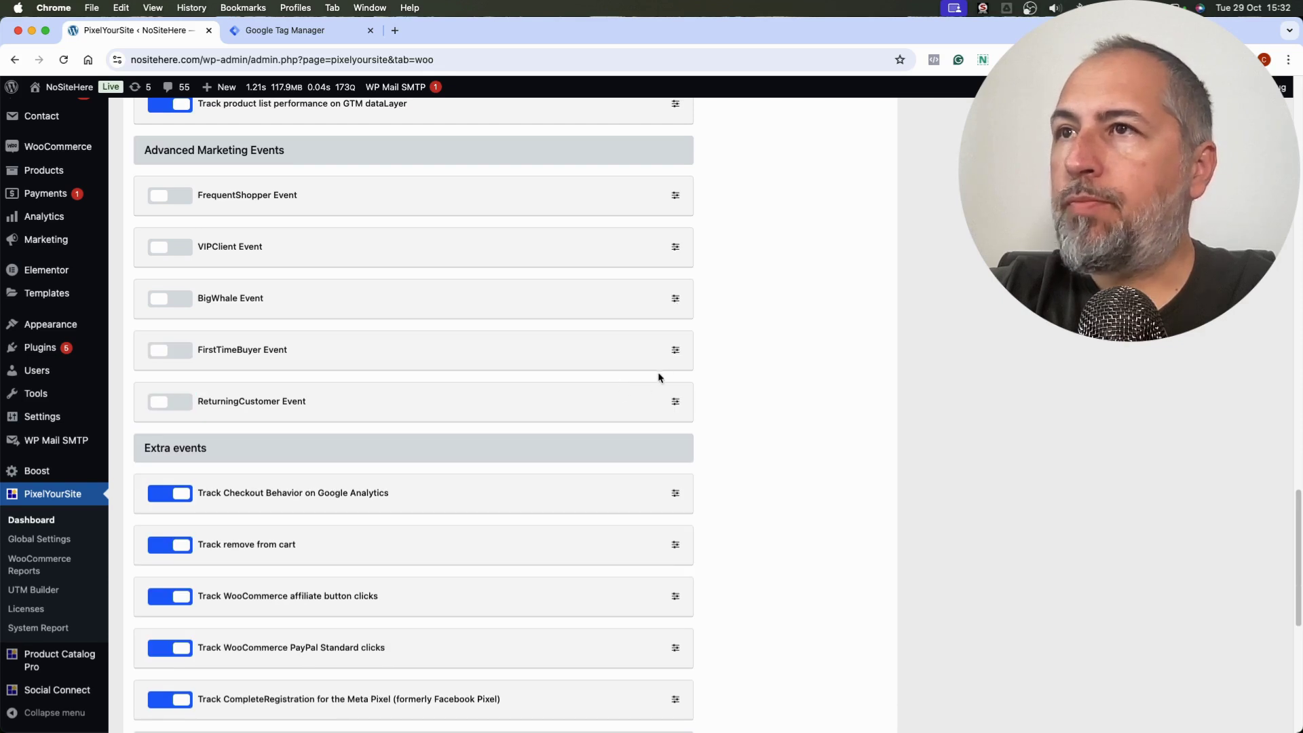
{"action": "left_click", "coordinate": [675, 350]}
{"action": "left_click", "coordinate": [675, 350]}
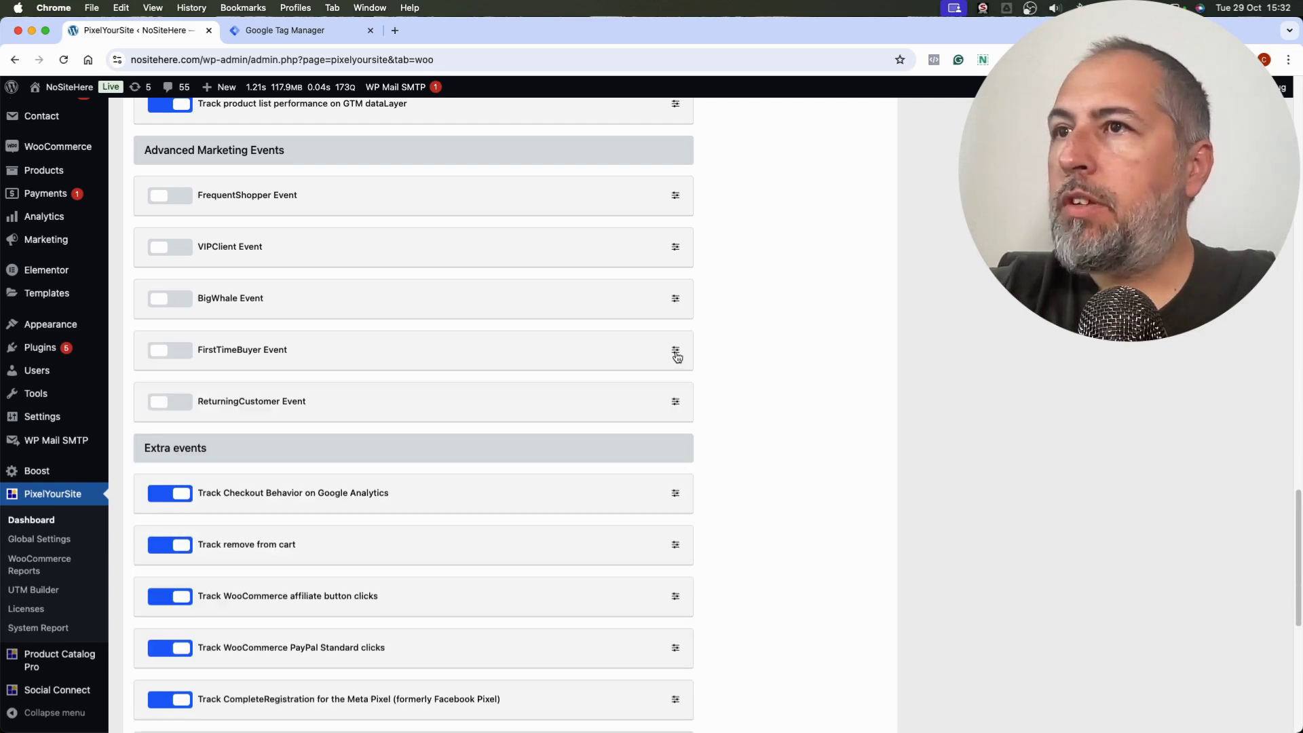
{"action": "left_click", "coordinate": [676, 404]}
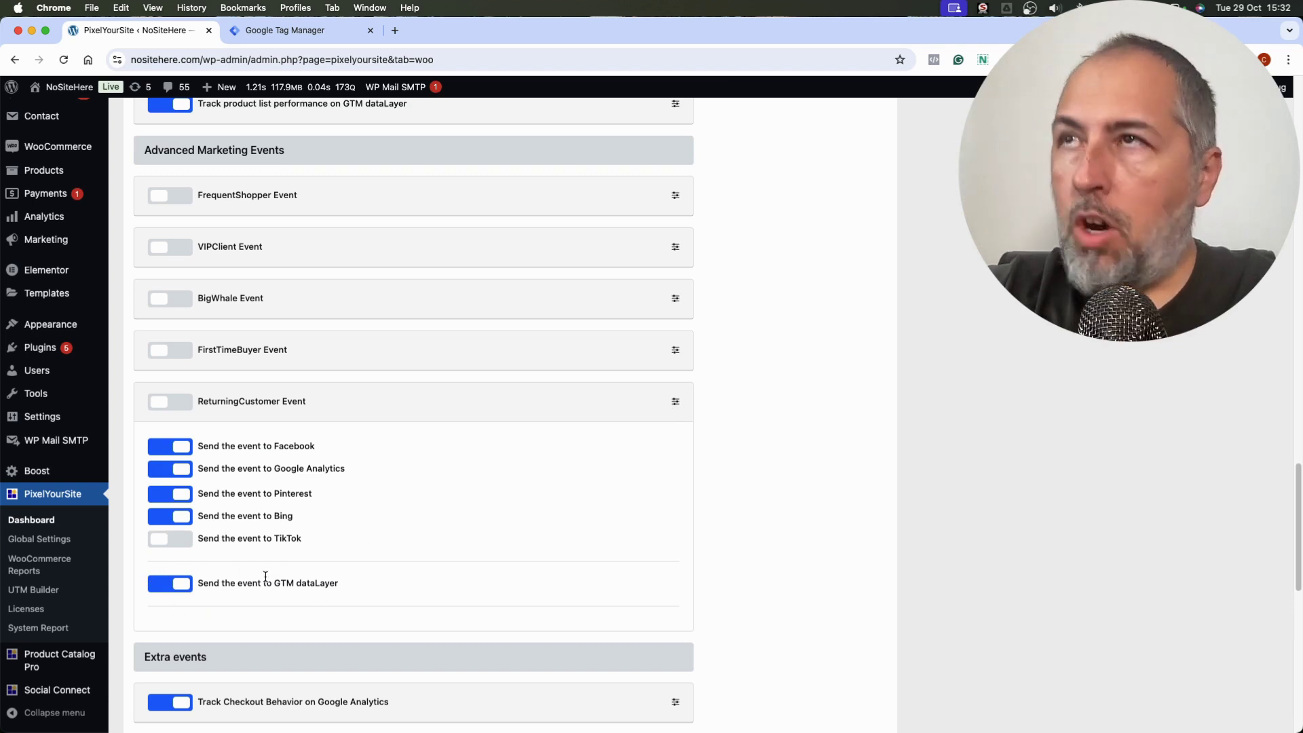
{"action": "left_click", "coordinate": [278, 27]}
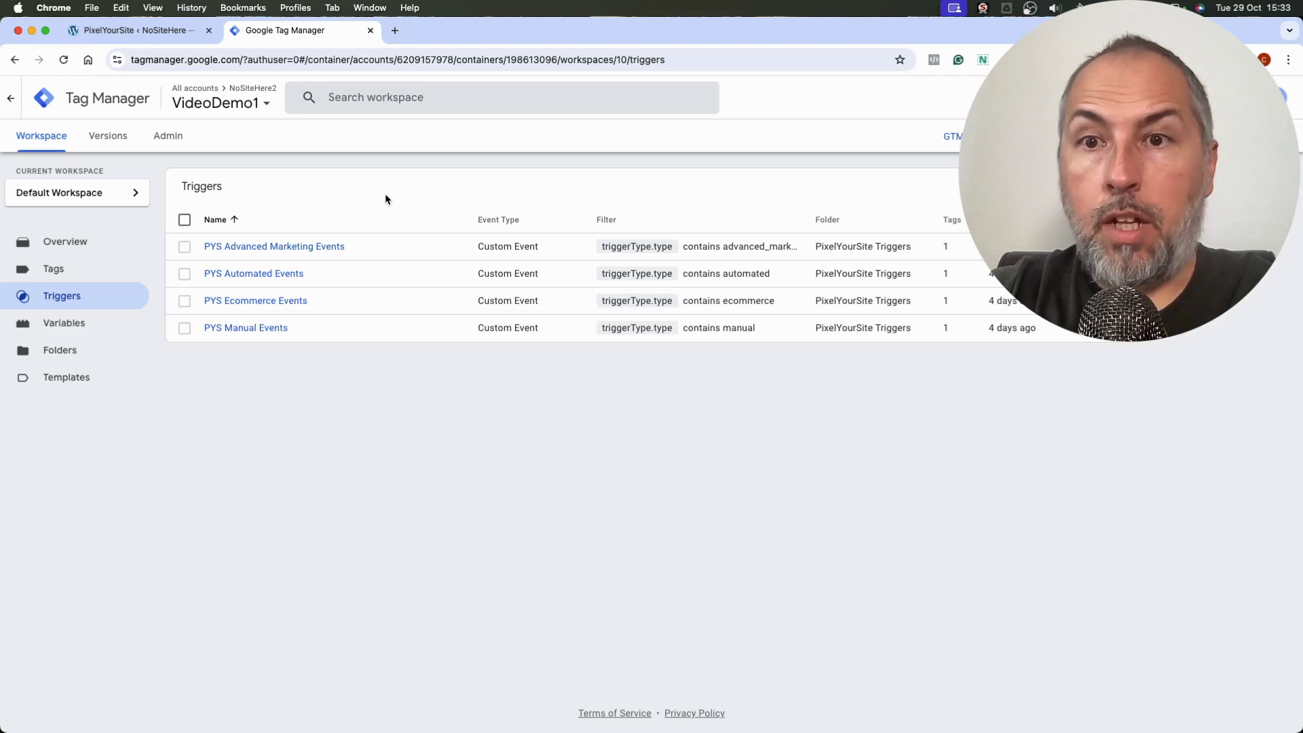
Step: Browse the 52 user-defined variables down to the PYS User Data and video variables
{"action": "left_click", "coordinate": [66, 326]}
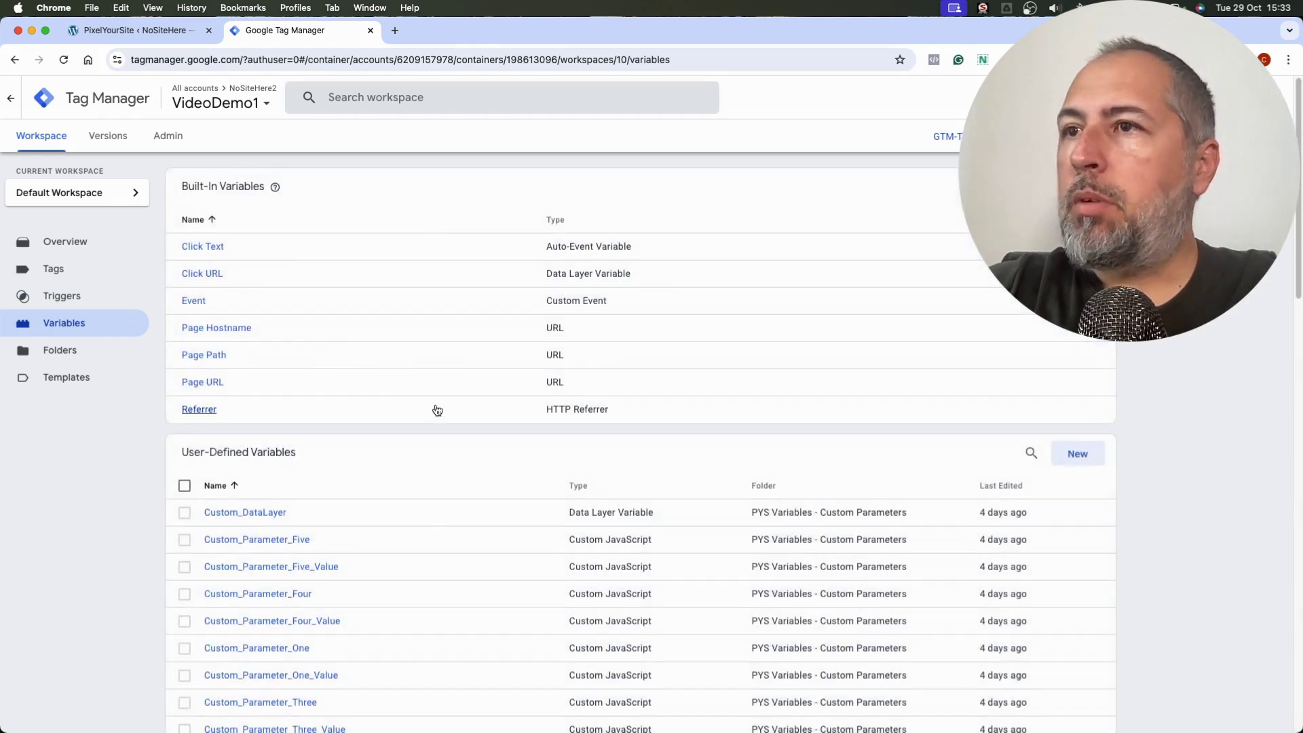
{"action": "scroll", "coordinate": [432, 408], "scroll_direction": "down", "scroll_amount": 14}
{"action": "scroll", "coordinate": [432, 405], "scroll_direction": "down", "scroll_amount": 5}
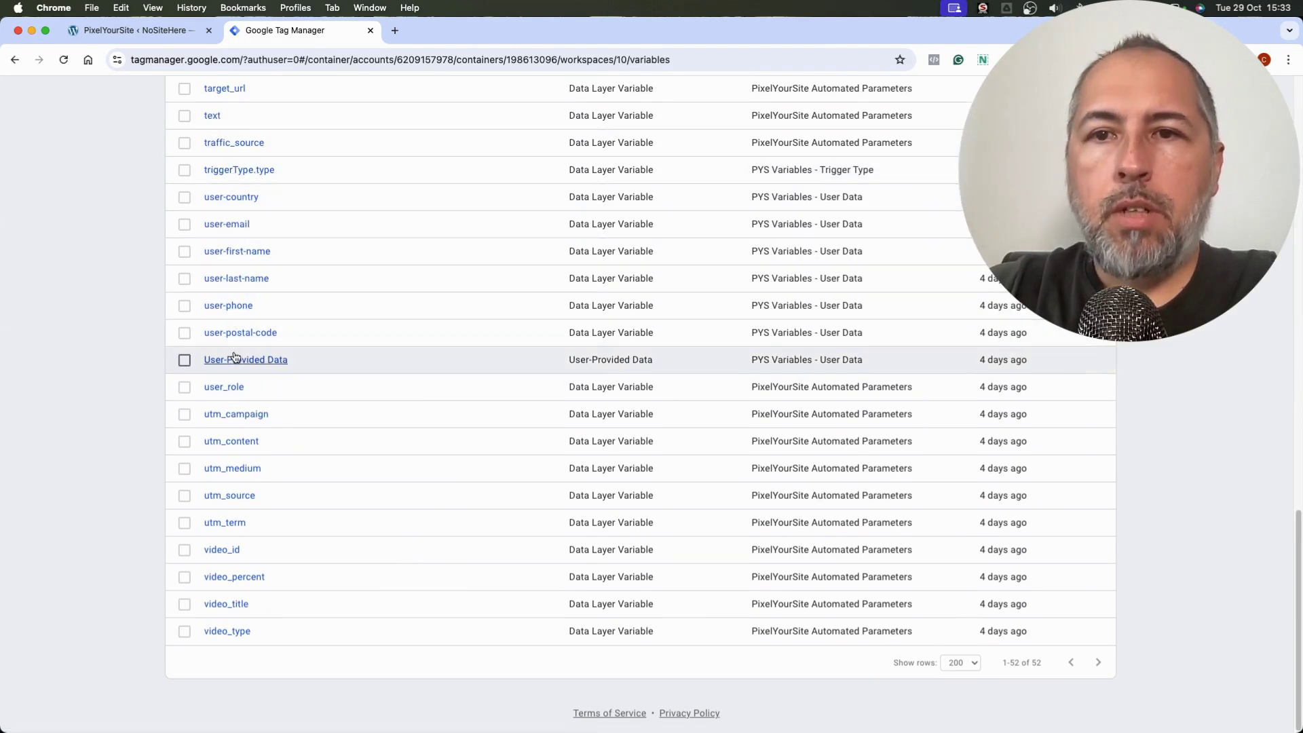
Step: On PixelYourSite's General page, expand Control the Global Parameters to see page_title, post_type and event_url enabled
{"action": "left_click", "coordinate": [135, 32]}
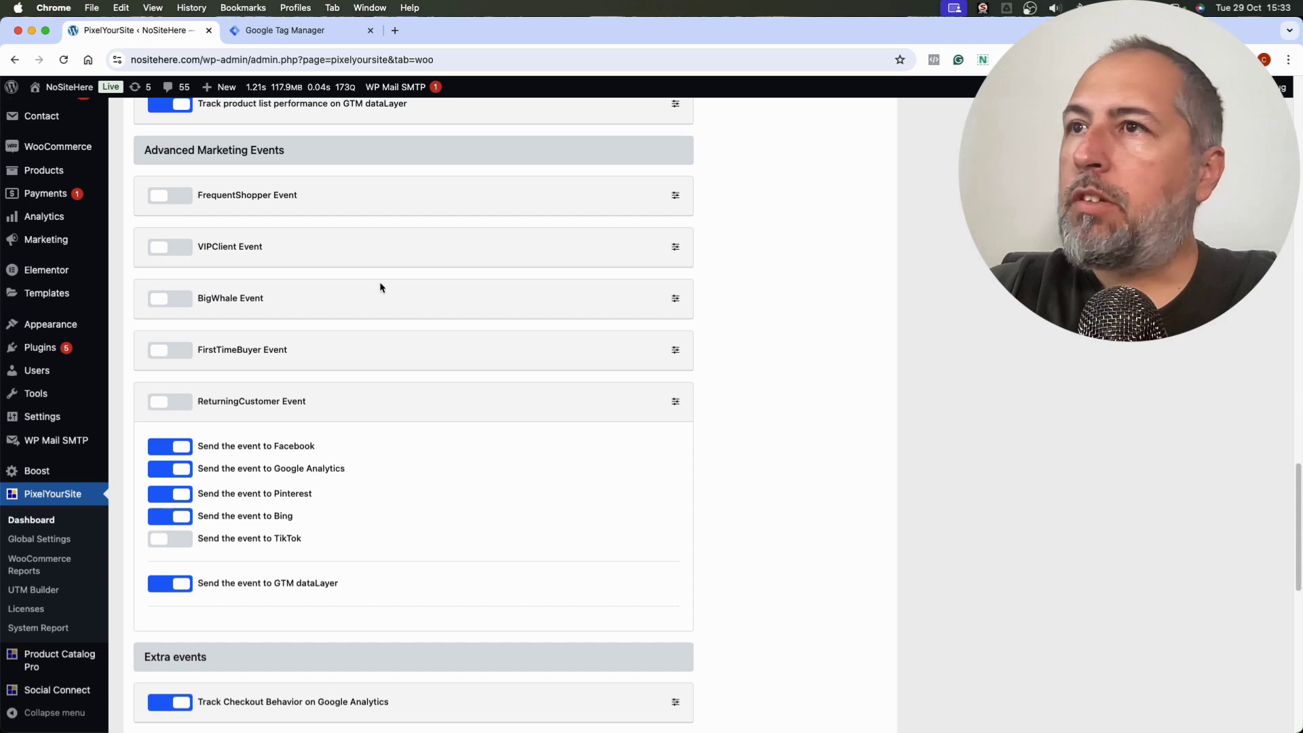
{"action": "scroll", "coordinate": [397, 297], "scroll_direction": "up", "scroll_amount": 20}
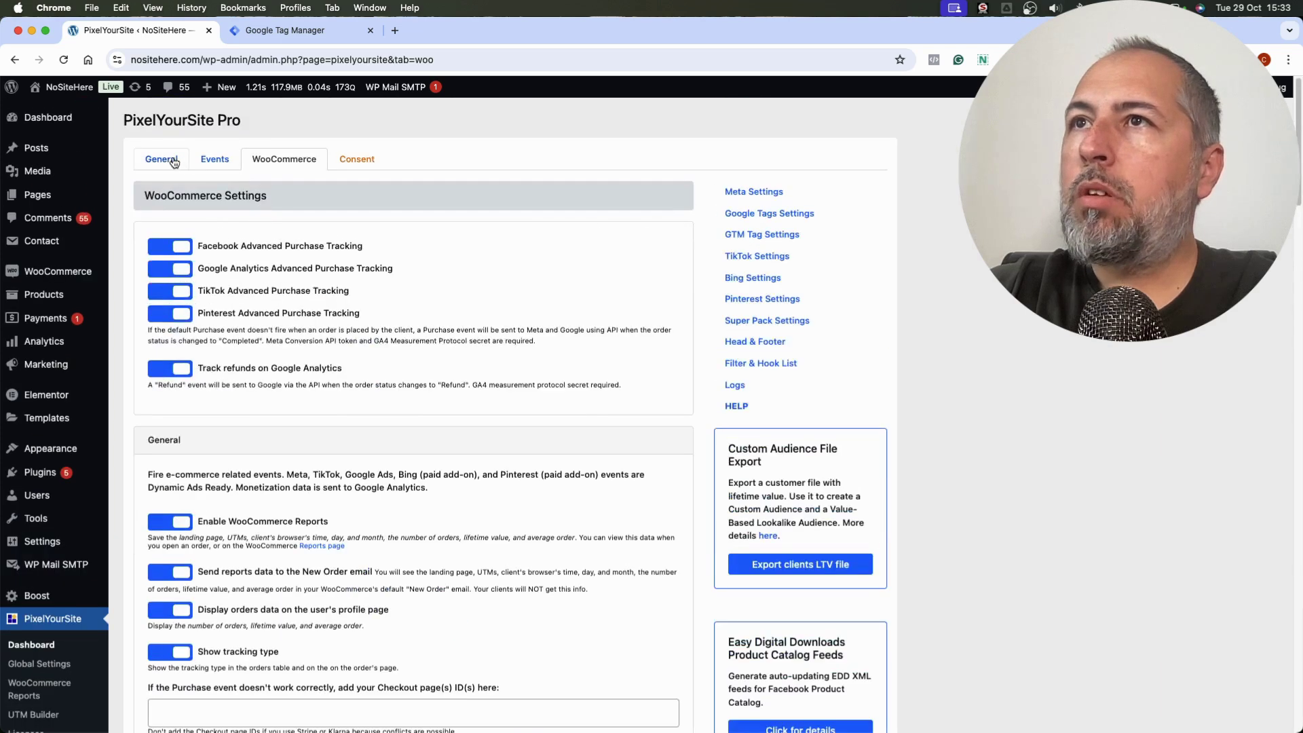
{"action": "left_click", "coordinate": [180, 170]}
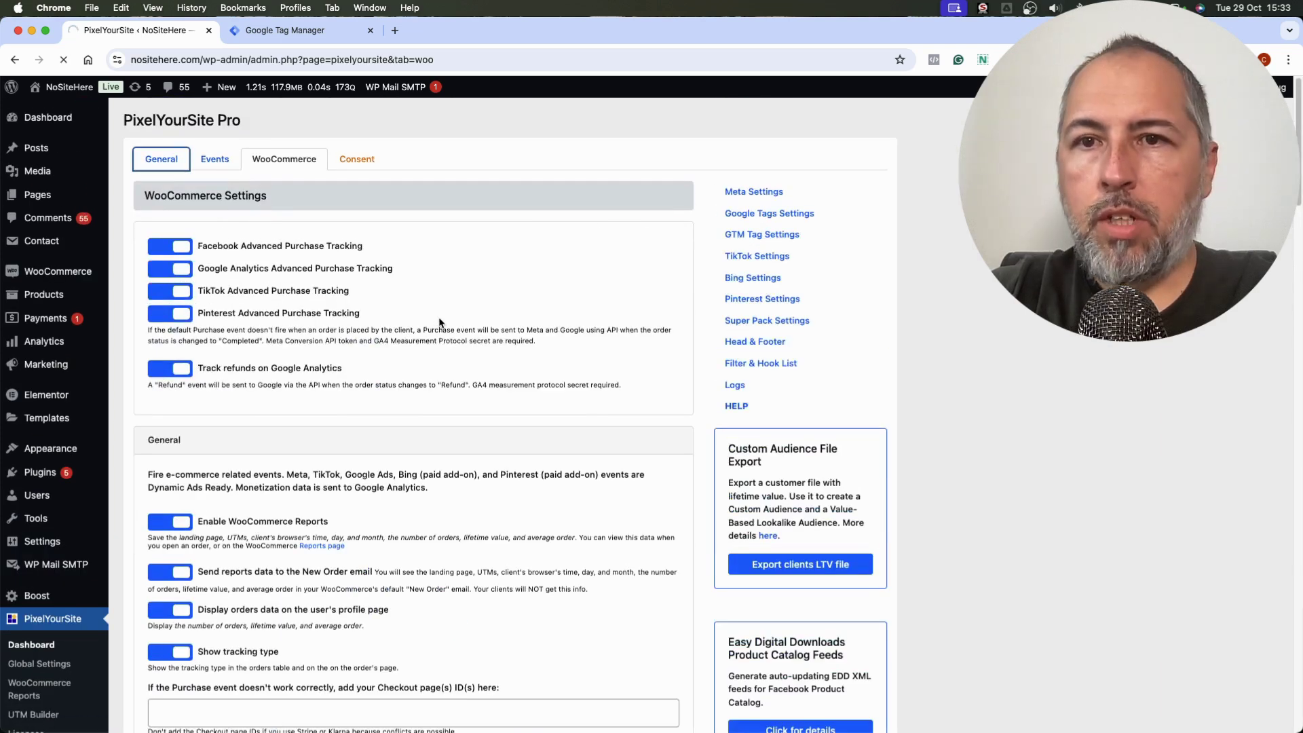
{"action": "scroll", "coordinate": [439, 323], "scroll_direction": "down", "scroll_amount": 15}
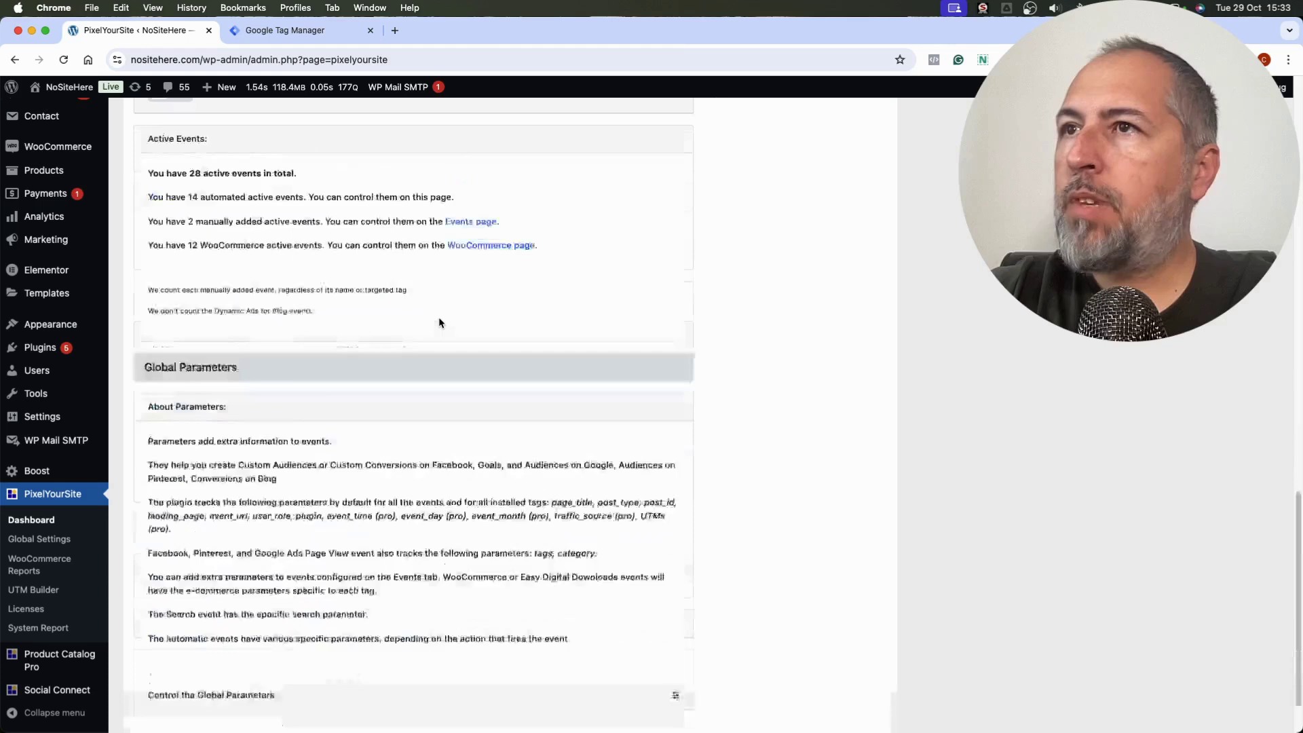
{"action": "scroll", "coordinate": [439, 323], "scroll_direction": "down", "scroll_amount": 2}
{"action": "left_click", "coordinate": [672, 621]}
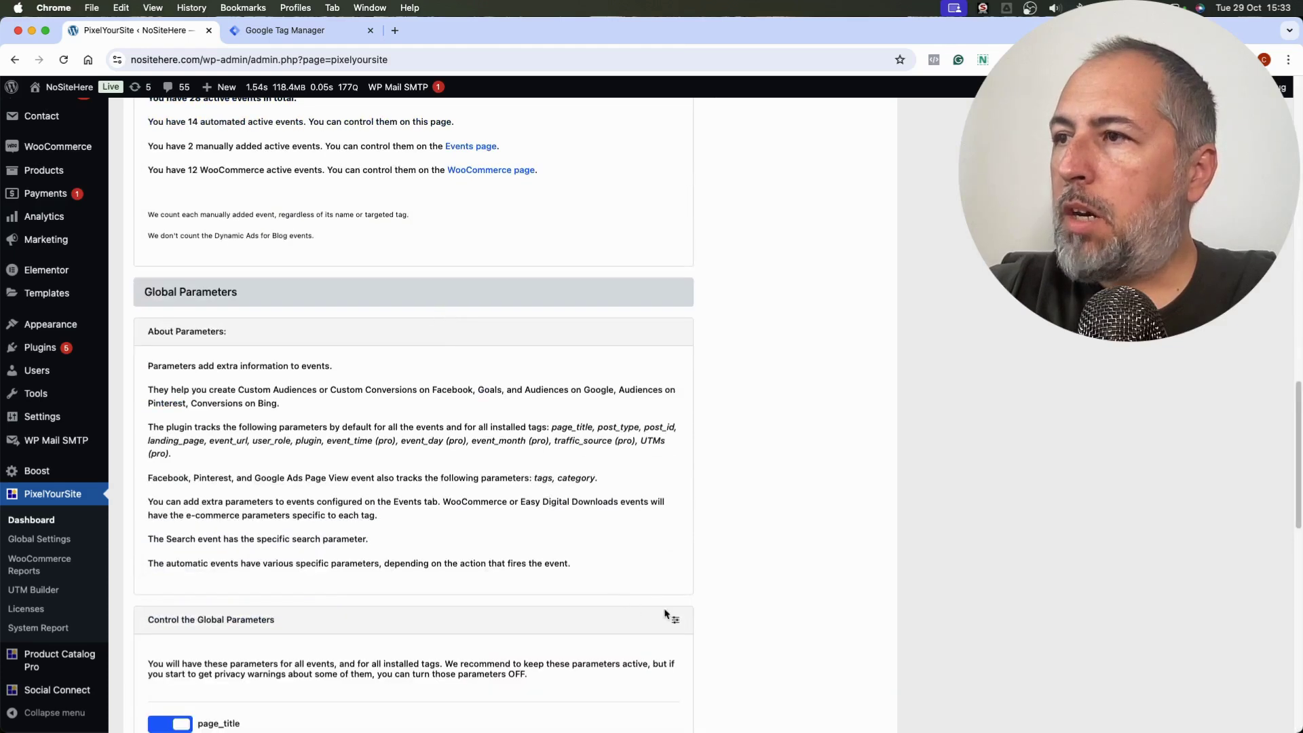
{"action": "scroll", "coordinate": [477, 605], "scroll_direction": "down", "scroll_amount": 10}
{"action": "scroll", "coordinate": [473, 438], "scroll_direction": "down", "scroll_amount": 2}
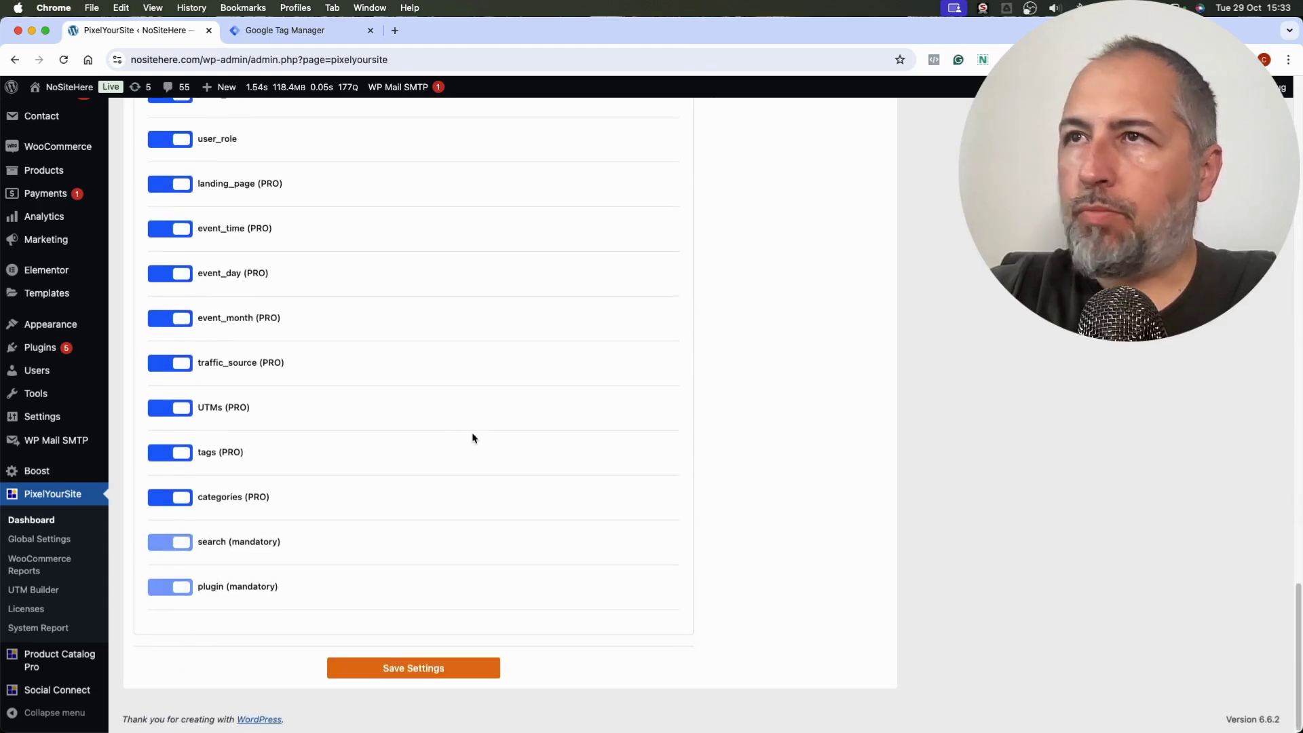
{"action": "scroll", "coordinate": [473, 438], "scroll_direction": "up", "scroll_amount": 8}
{"action": "mouse_move", "coordinate": [98, 476]}
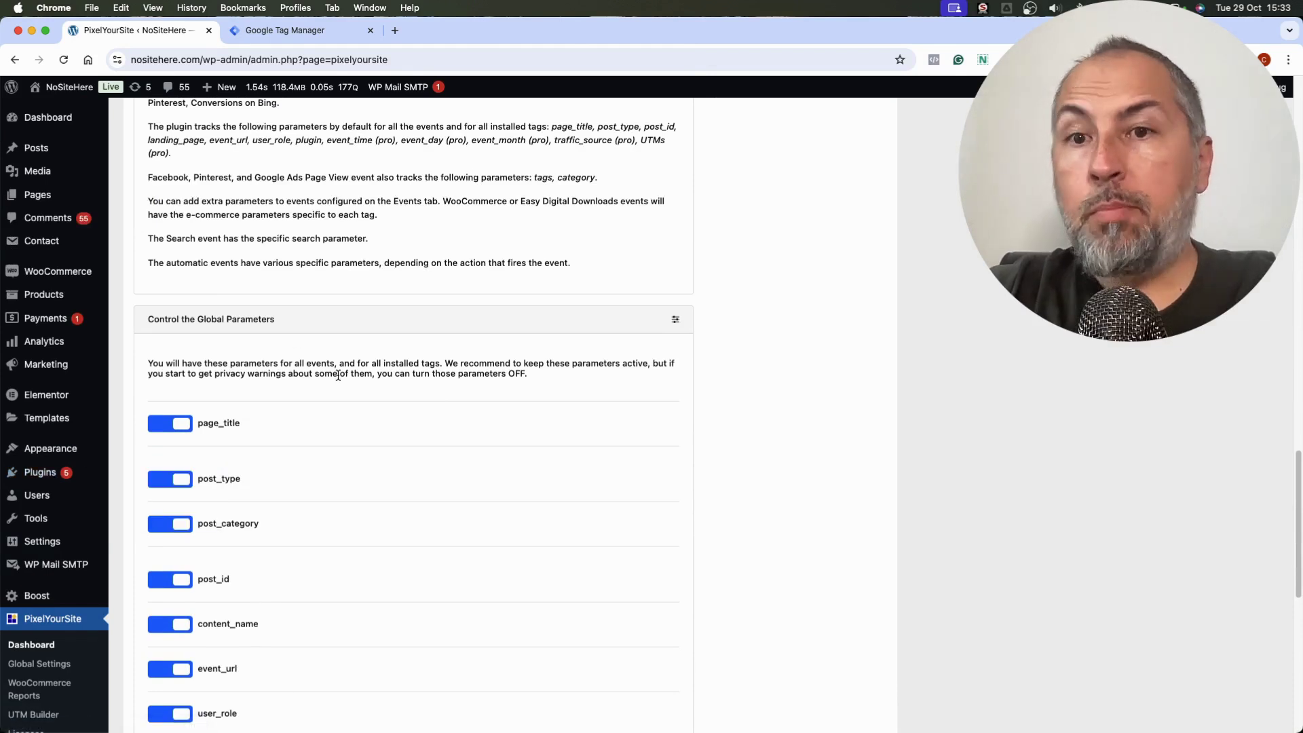
Step: In Tag Manager's Variables list, inspect the GA4 ID constant used by five GA4 tags, then close it
{"action": "left_click", "coordinate": [264, 30]}
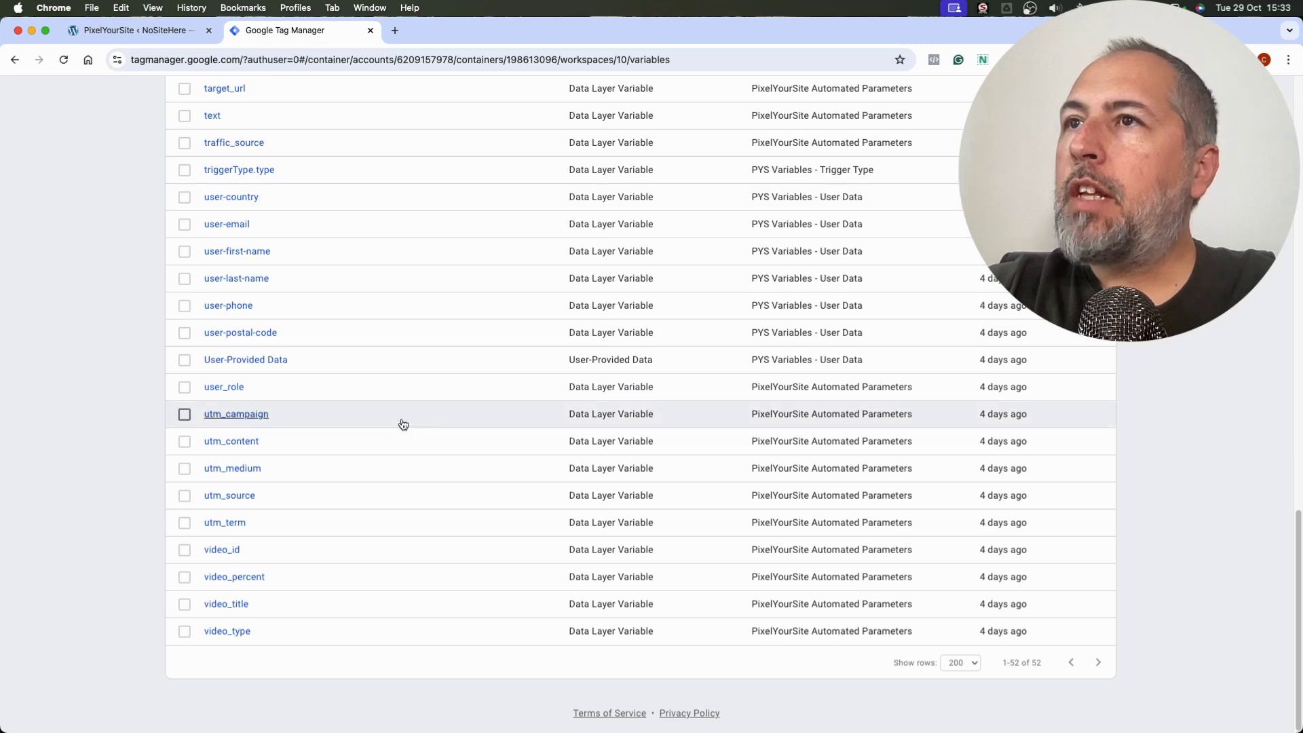
{"action": "scroll", "coordinate": [440, 236], "scroll_direction": "up", "scroll_amount": 3}
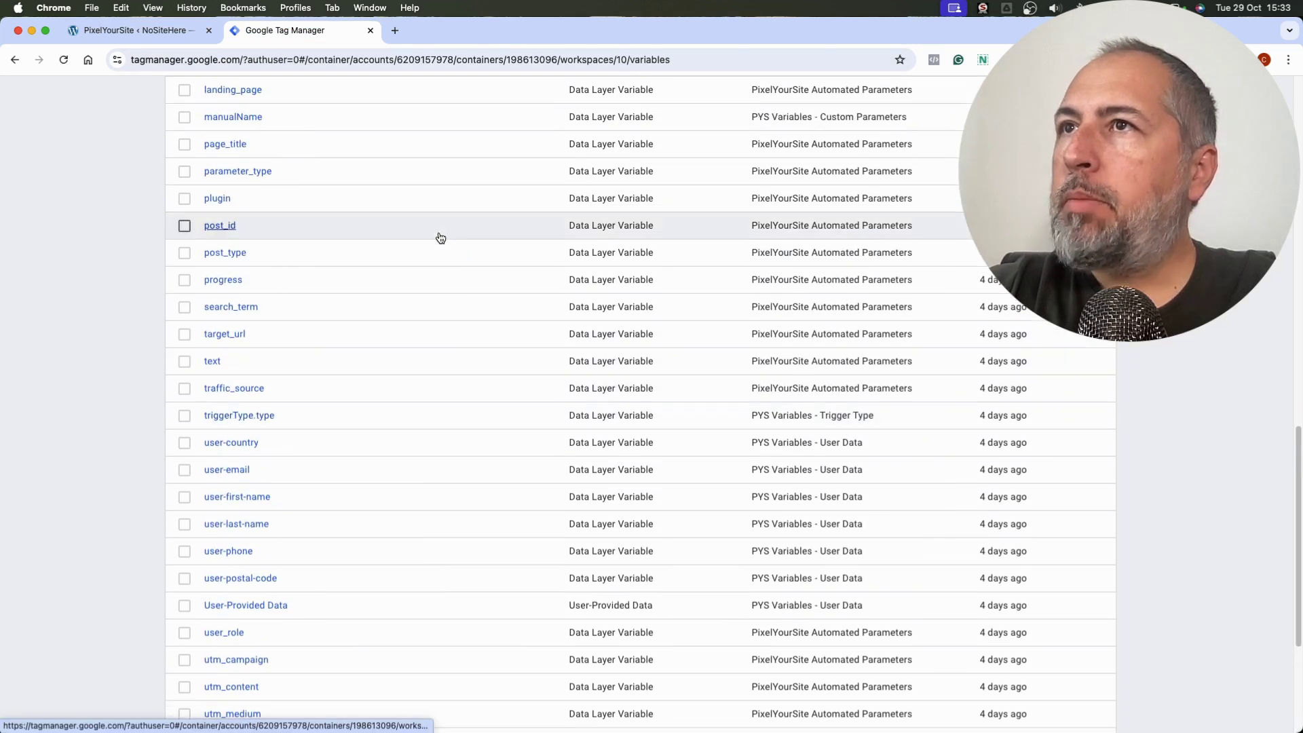
{"action": "scroll", "coordinate": [440, 243], "scroll_direction": "down", "scroll_amount": 4}
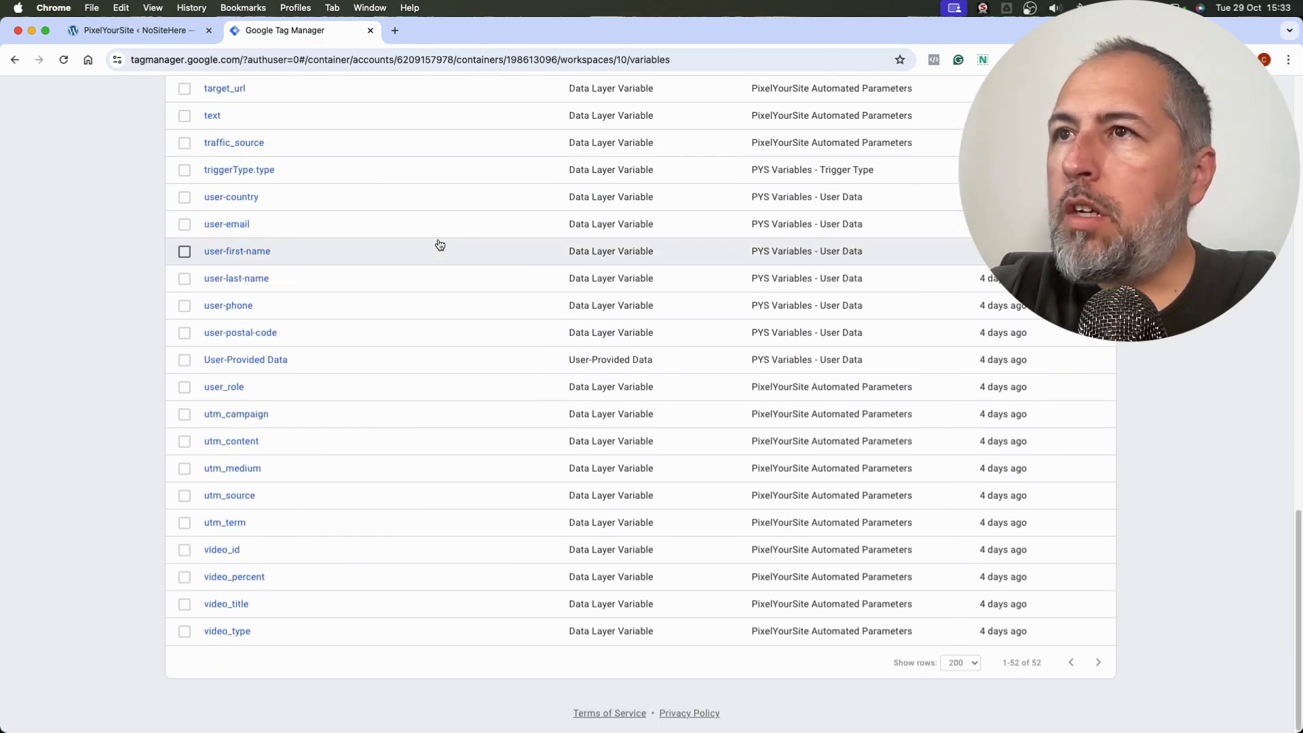
{"action": "scroll", "coordinate": [341, 331], "scroll_direction": "up", "scroll_amount": 4}
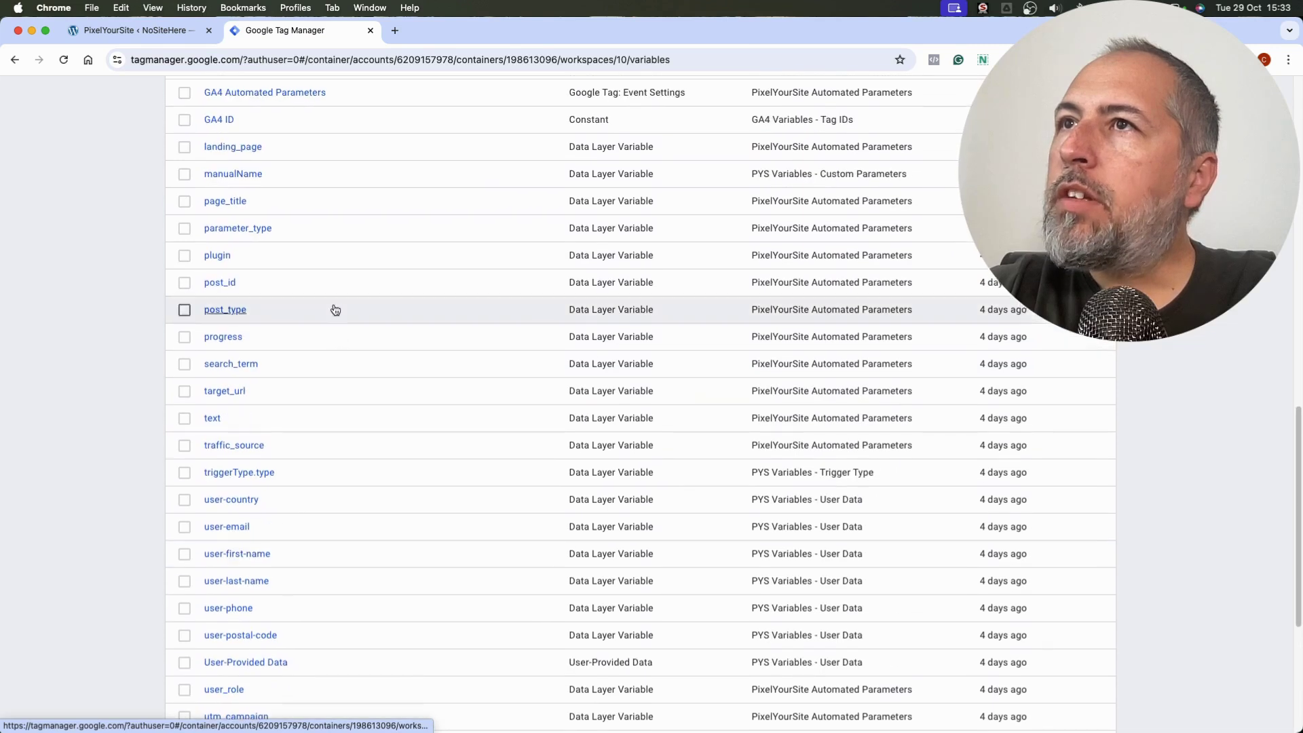
{"action": "left_click", "coordinate": [219, 126]}
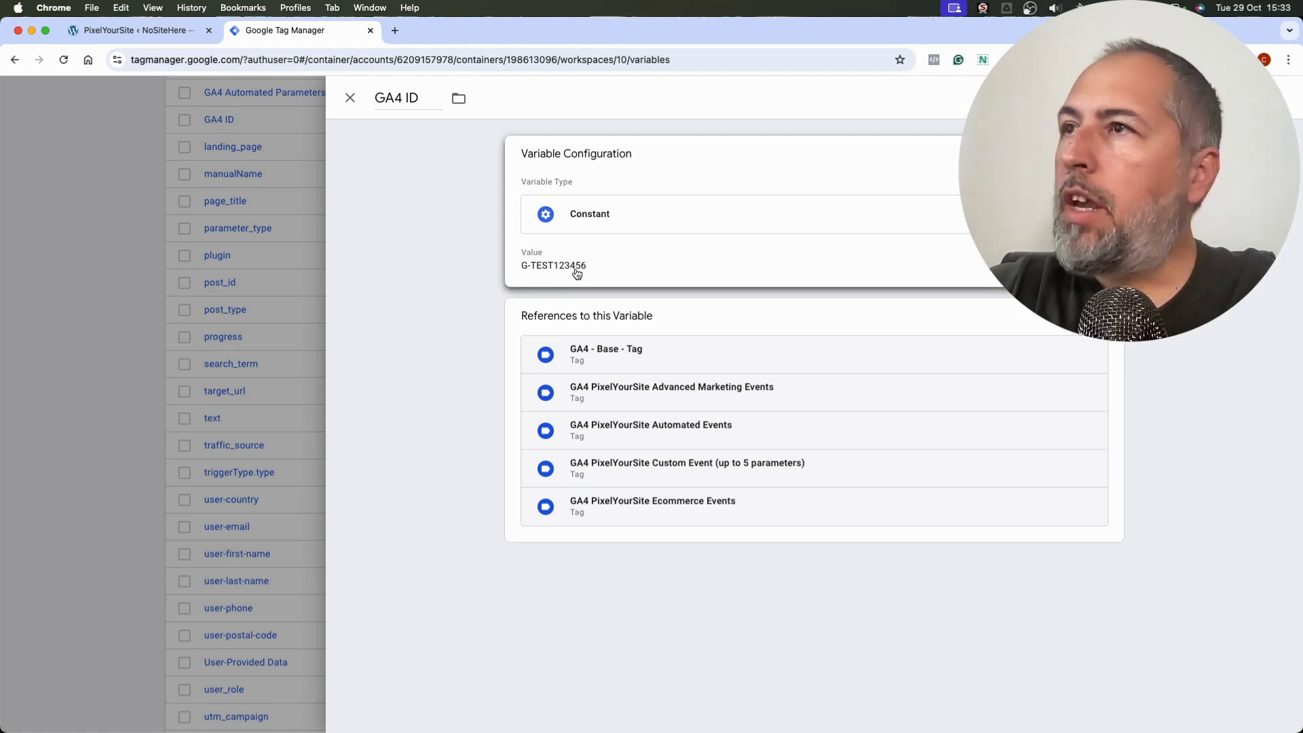
{"action": "left_click", "coordinate": [350, 99]}
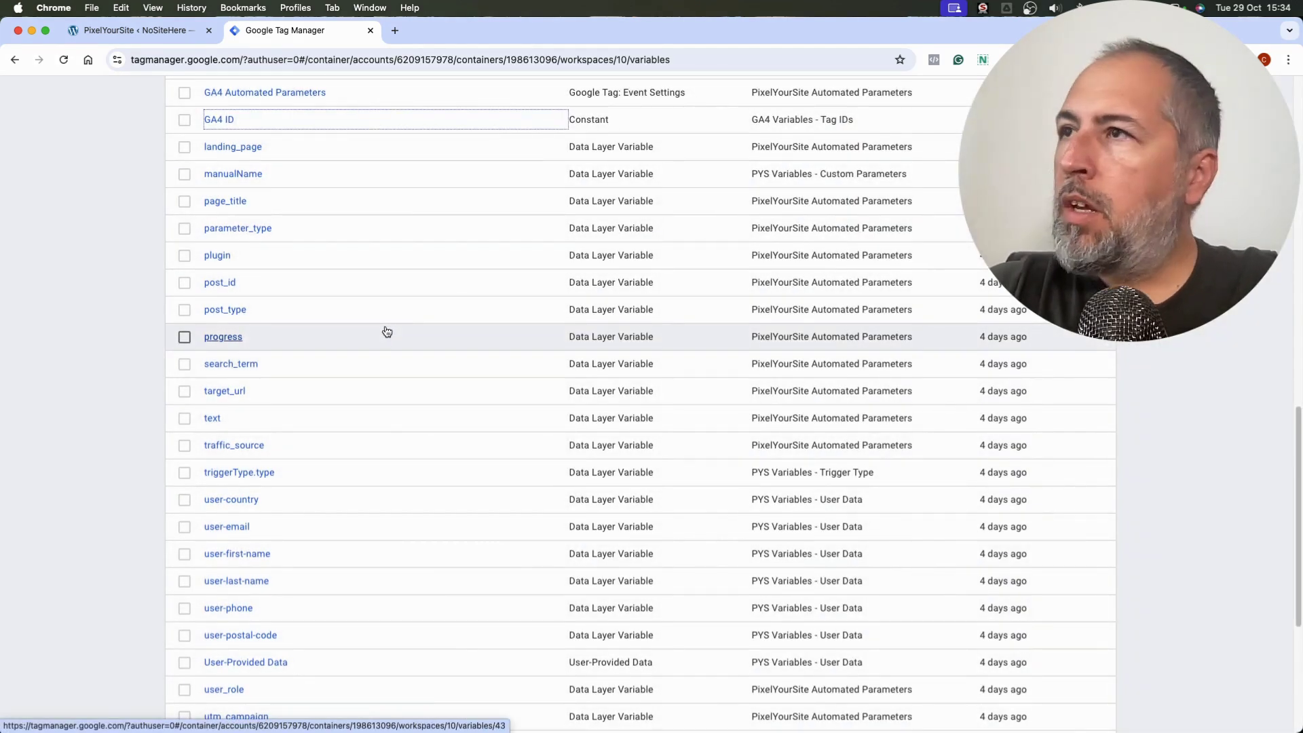
{"action": "scroll", "coordinate": [390, 332], "scroll_direction": "up", "scroll_amount": 10}
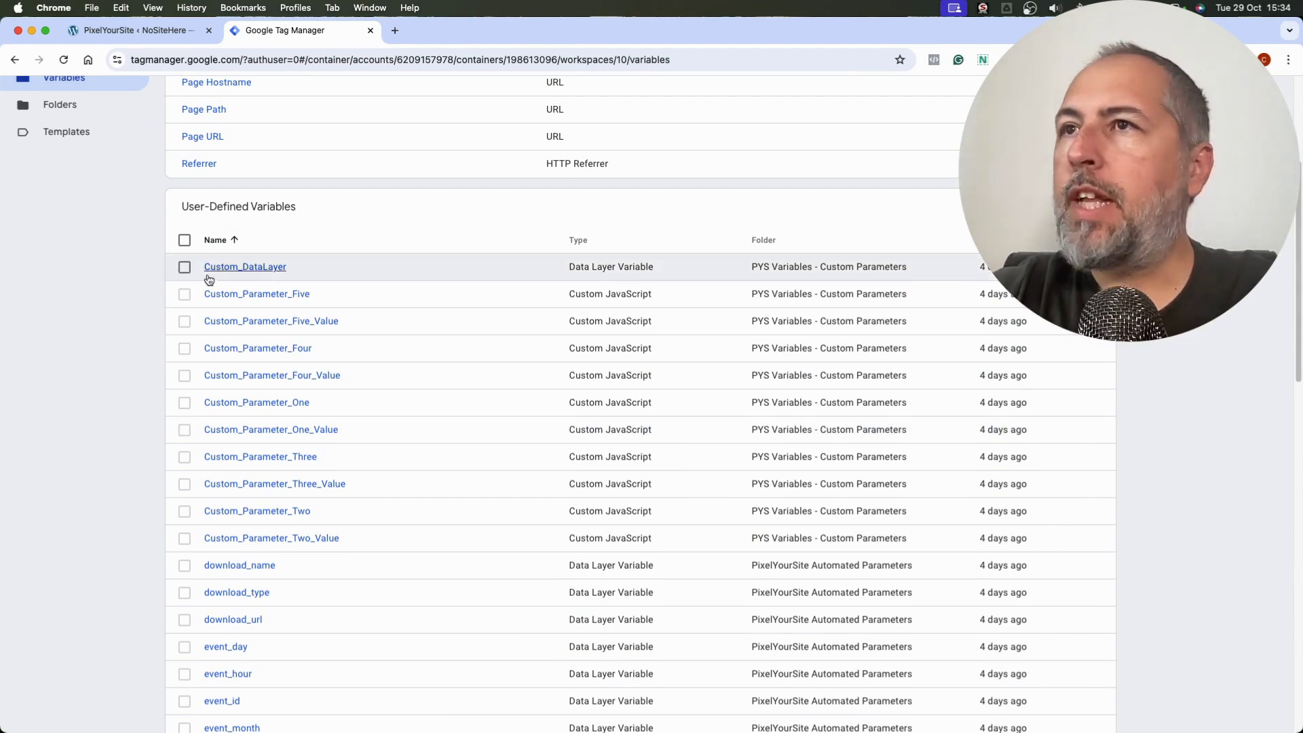
{"action": "left_click", "coordinate": [136, 30]}
{"action": "scroll", "coordinate": [279, 177], "scroll_direction": "up", "scroll_amount": 20}
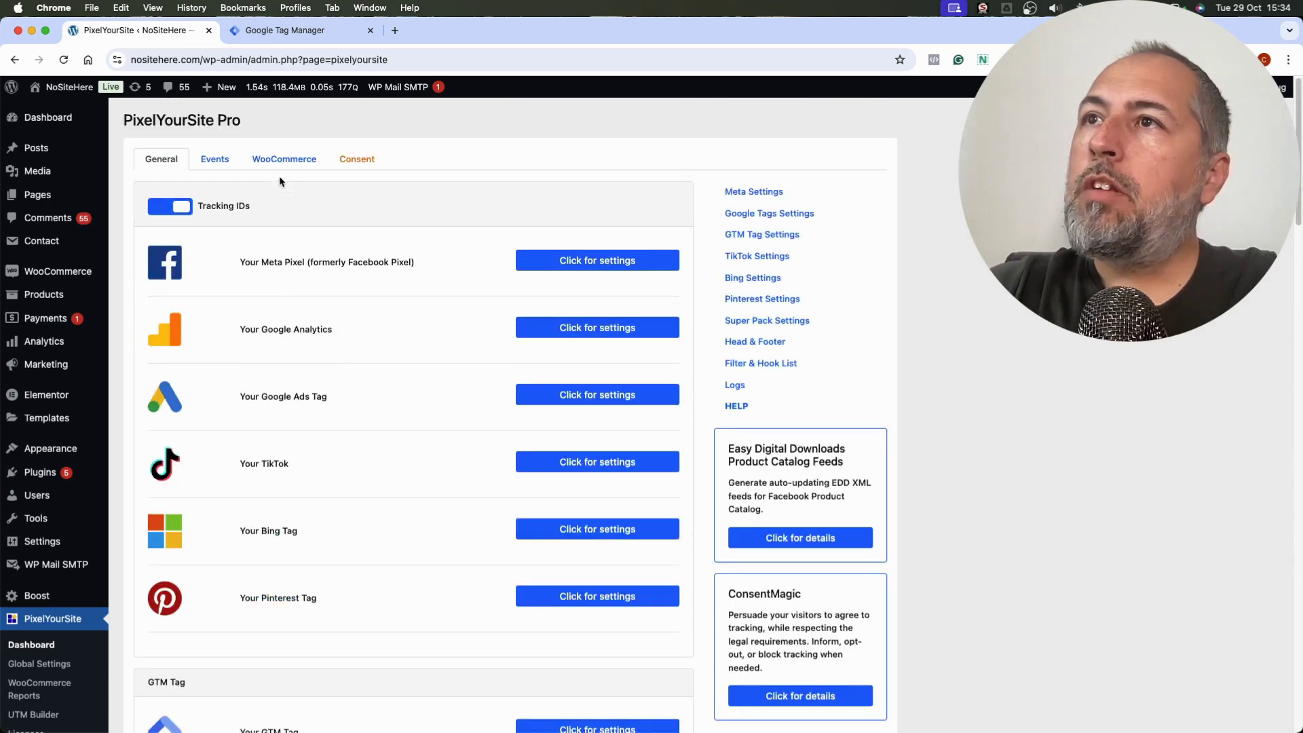
{"action": "left_click", "coordinate": [211, 161]}
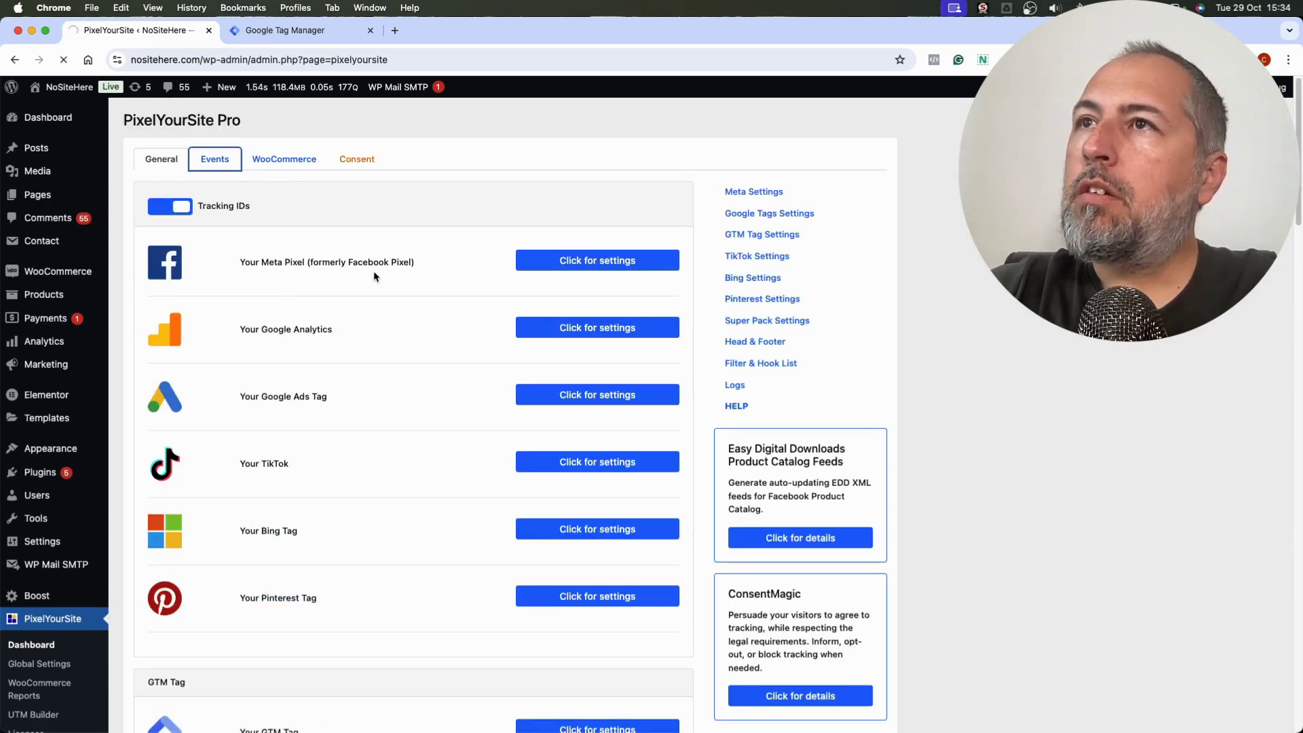
{"action": "scroll", "coordinate": [407, 275], "scroll_direction": "down", "scroll_amount": 7}
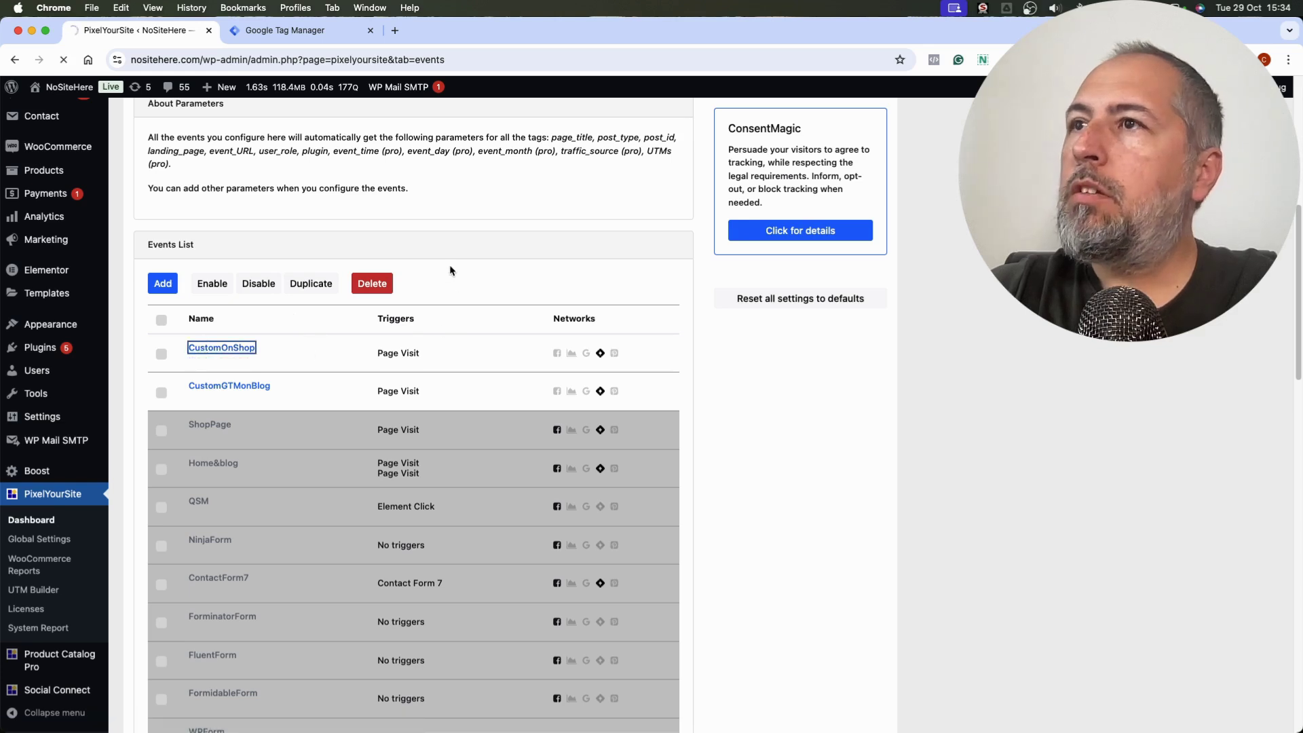
{"action": "scroll", "coordinate": [450, 270], "scroll_direction": "down", "scroll_amount": 10}
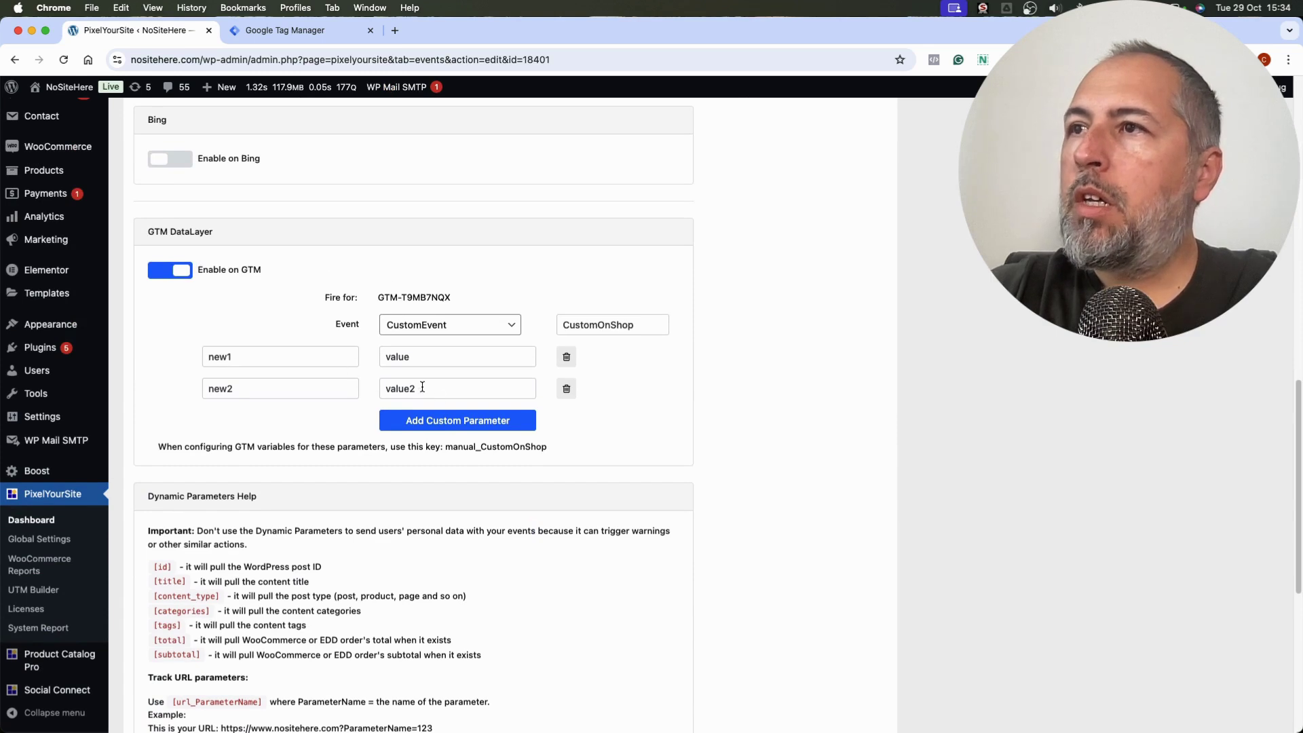
{"action": "left_click", "coordinate": [445, 421]}
{"action": "left_click", "coordinate": [566, 421]}
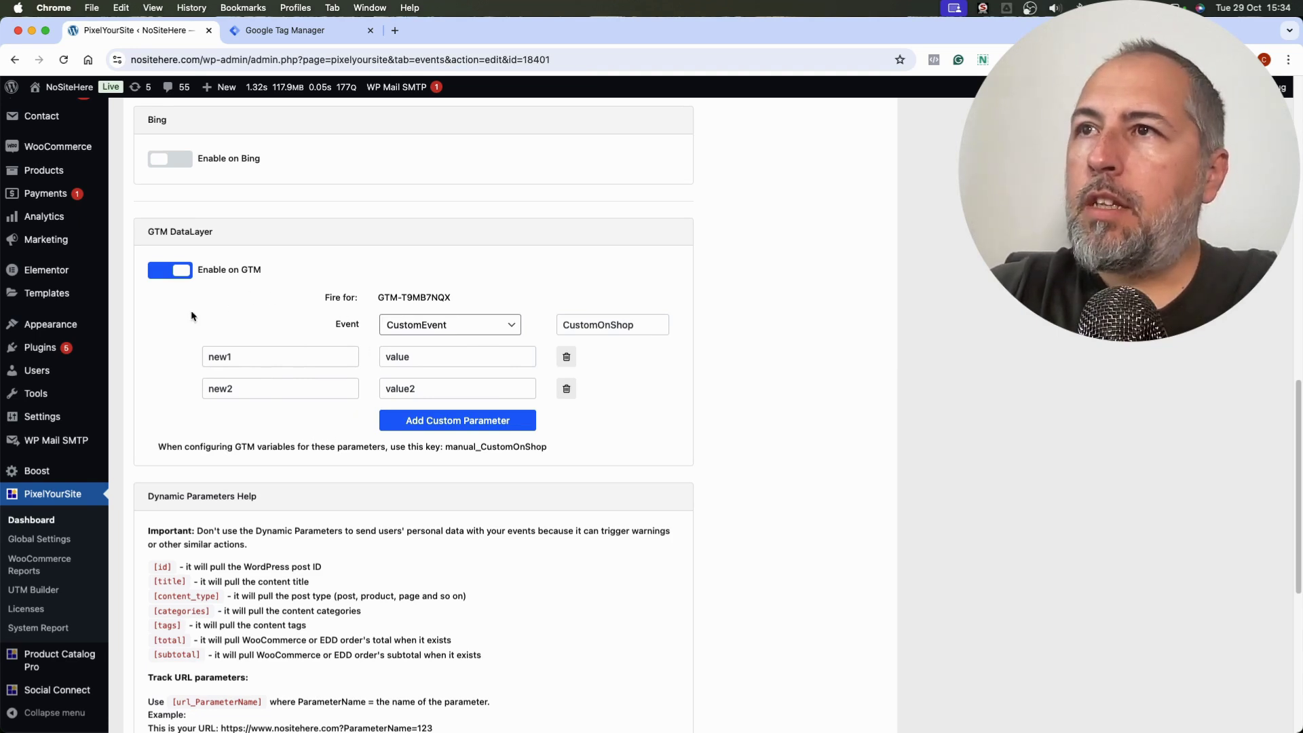
{"action": "scroll", "coordinate": [224, 256], "scroll_direction": "up", "scroll_amount": 15}
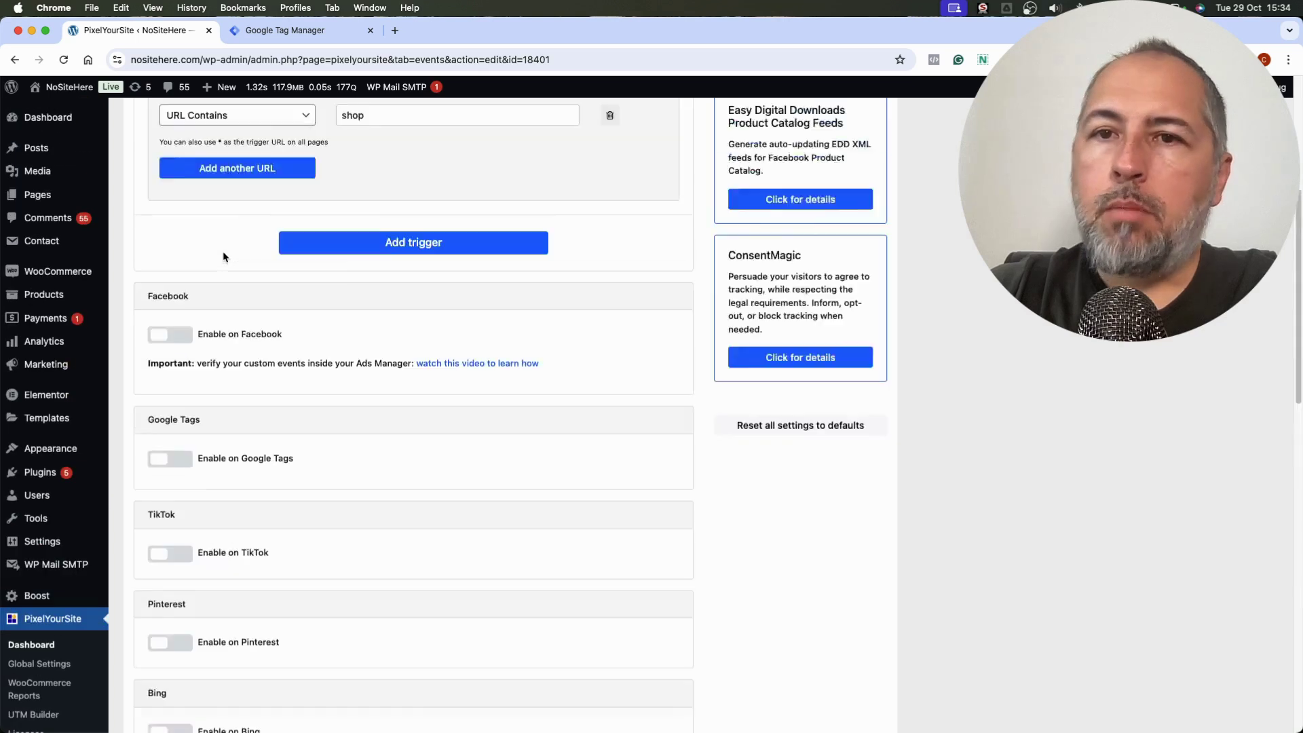
{"action": "scroll", "coordinate": [227, 255], "scroll_direction": "down", "scroll_amount": 15}
{"action": "scroll", "coordinate": [229, 251], "scroll_direction": "down", "scroll_amount": 4}
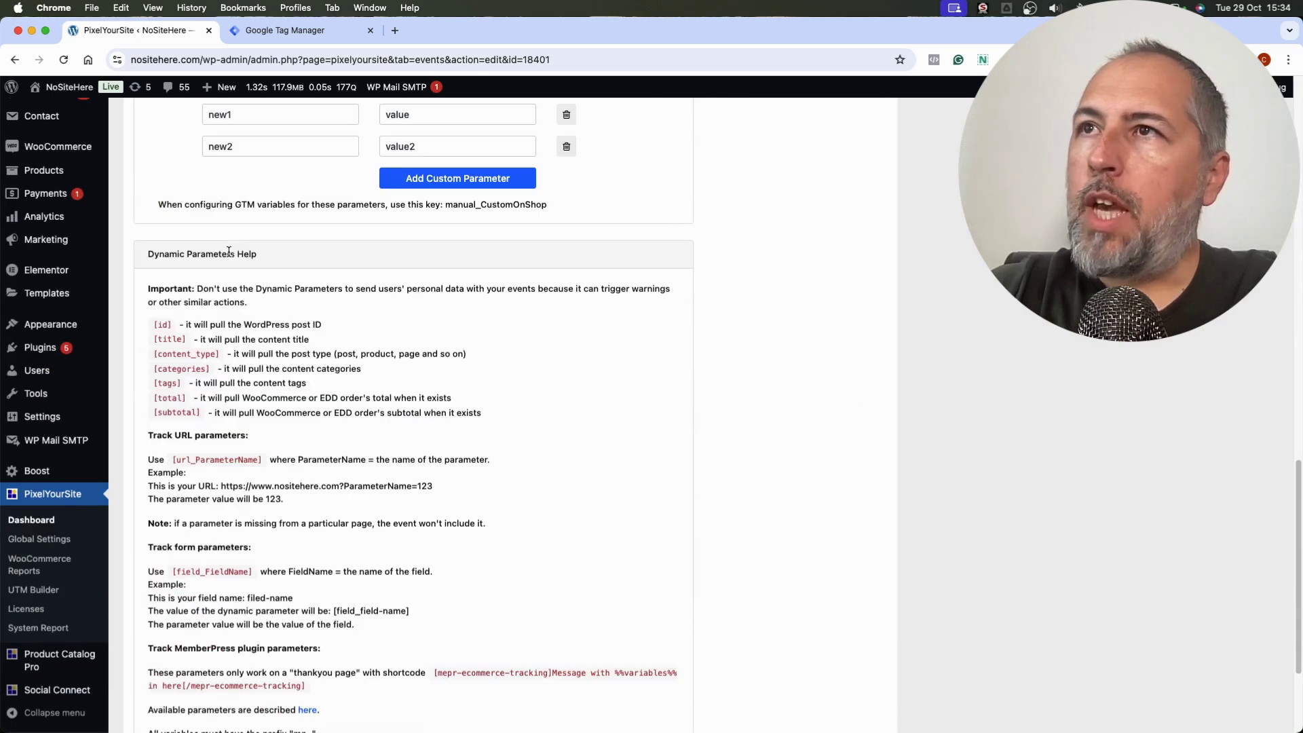
{"action": "scroll", "coordinate": [242, 253], "scroll_direction": "up", "scroll_amount": 5}
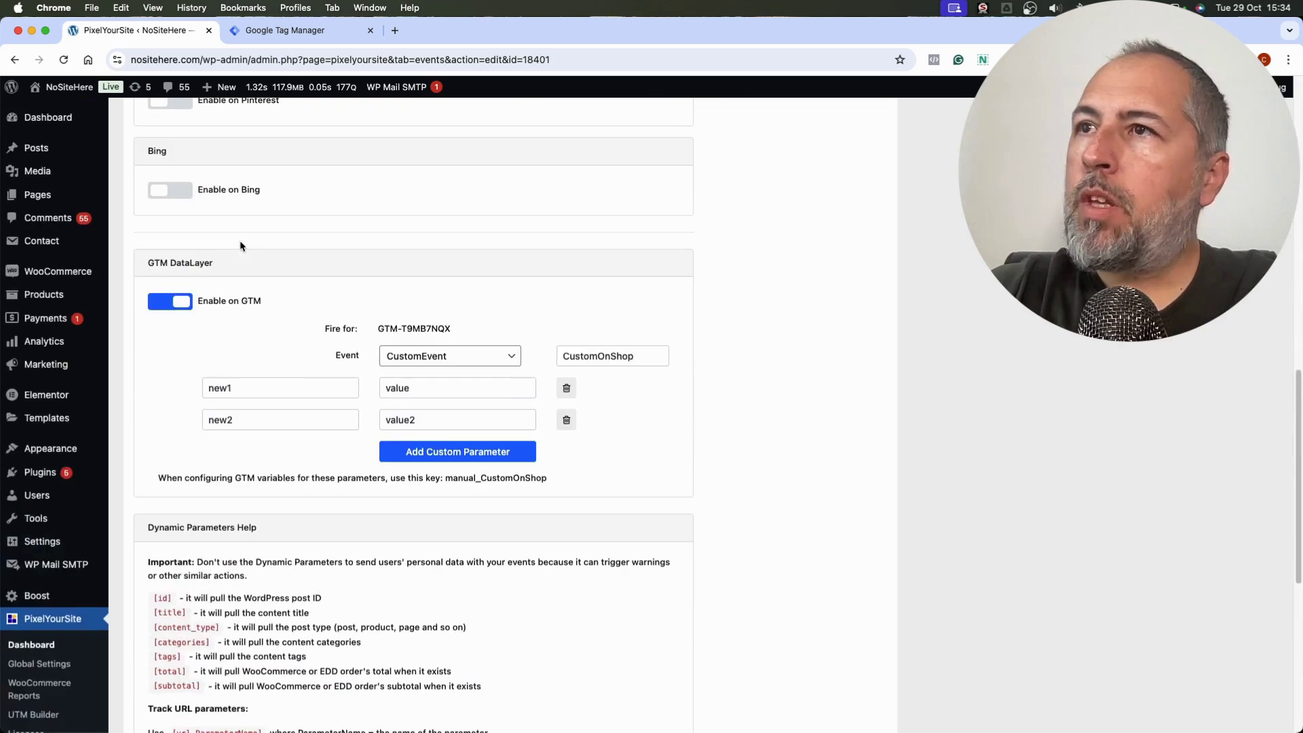
{"action": "left_click", "coordinate": [420, 358]}
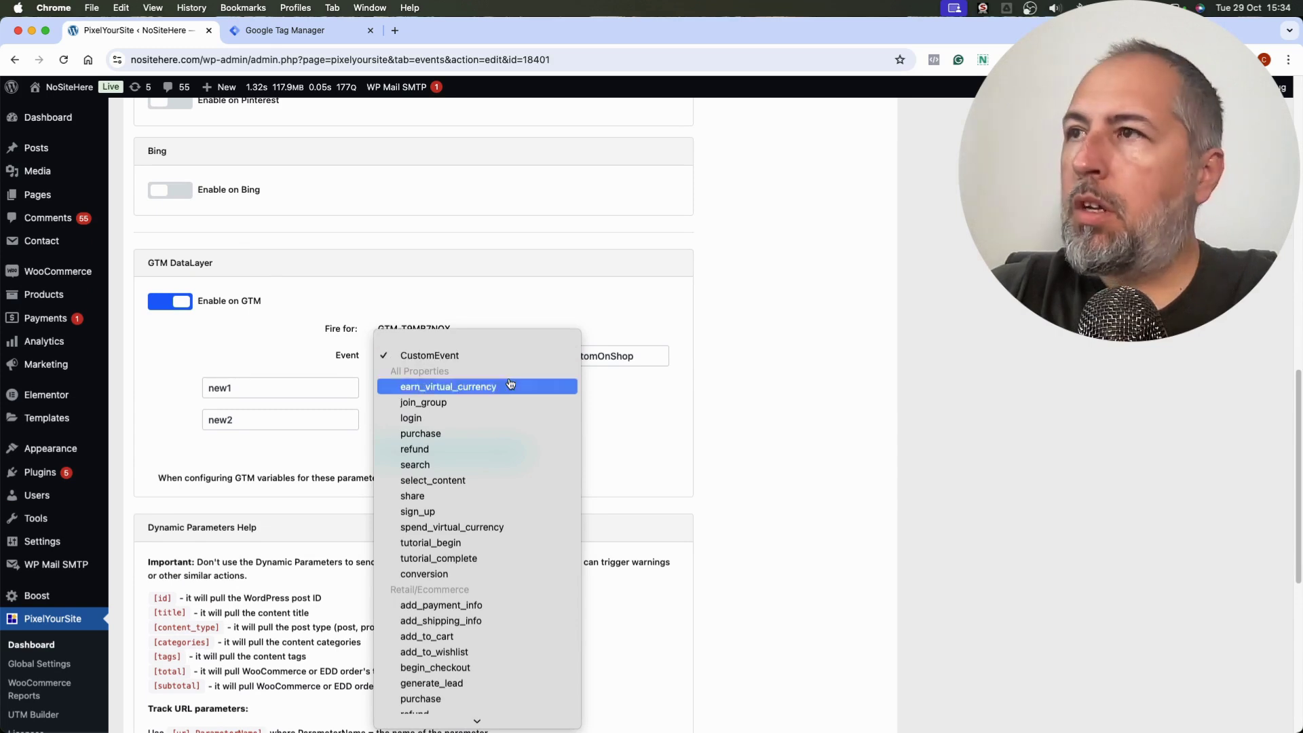
{"action": "left_click", "coordinate": [653, 449]}
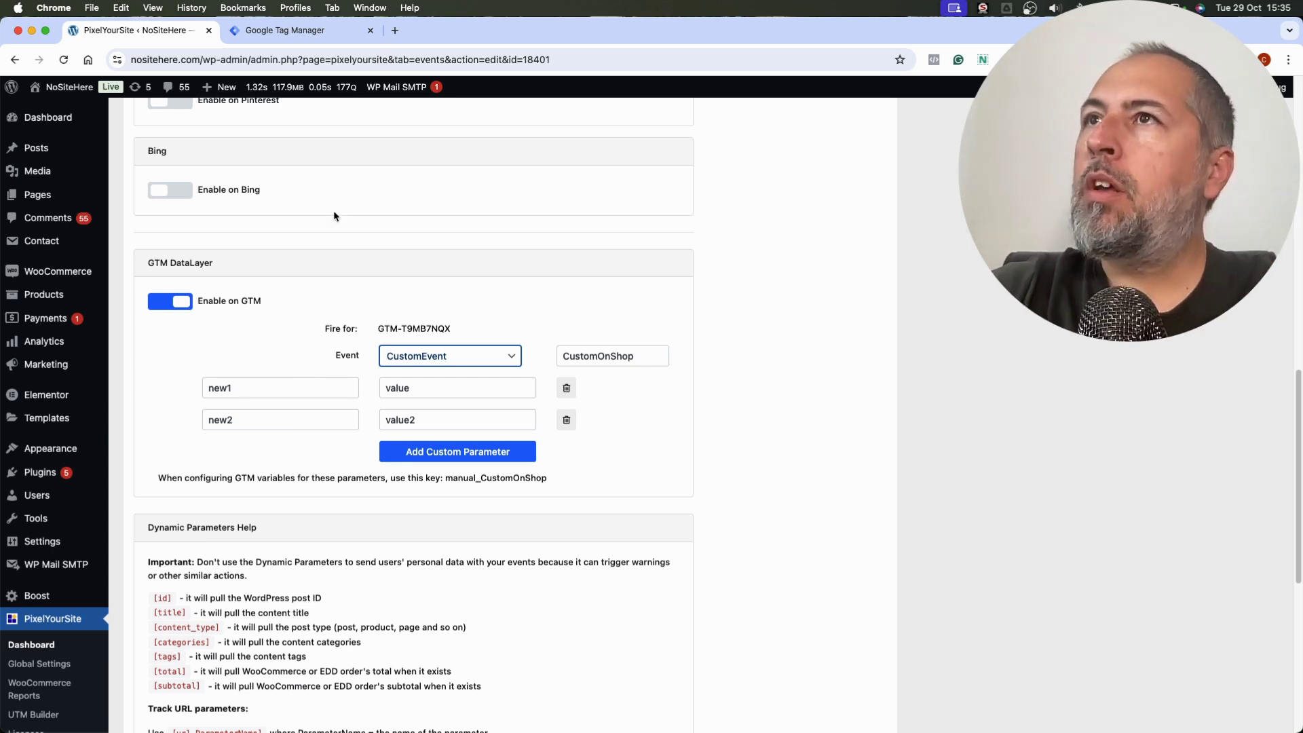
{"action": "left_click", "coordinate": [285, 30]}
Step: Show the VideoDemo1 Tags list with its five imported GA4 tags in the GA4 PixelYourSite Tags folder
{"action": "scroll", "coordinate": [414, 319], "scroll_direction": "up", "scroll_amount": 4}
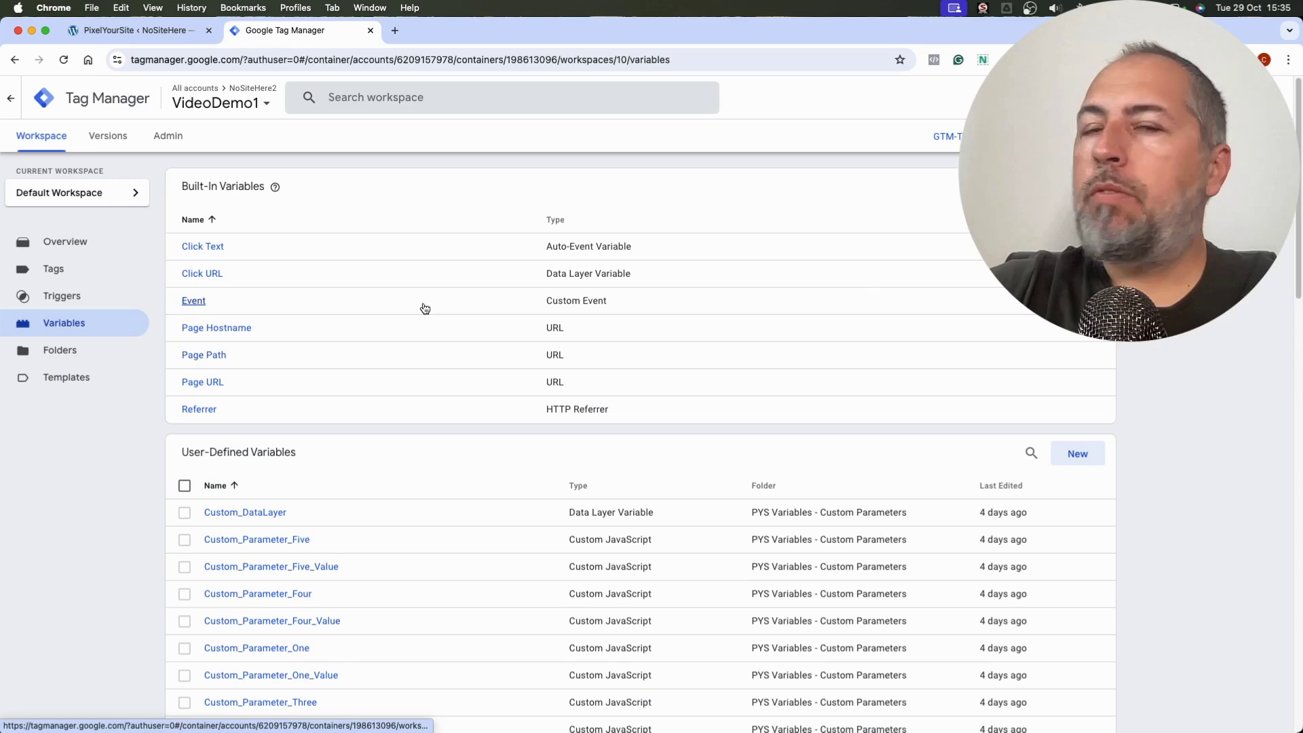
{"action": "left_click", "coordinate": [54, 269]}
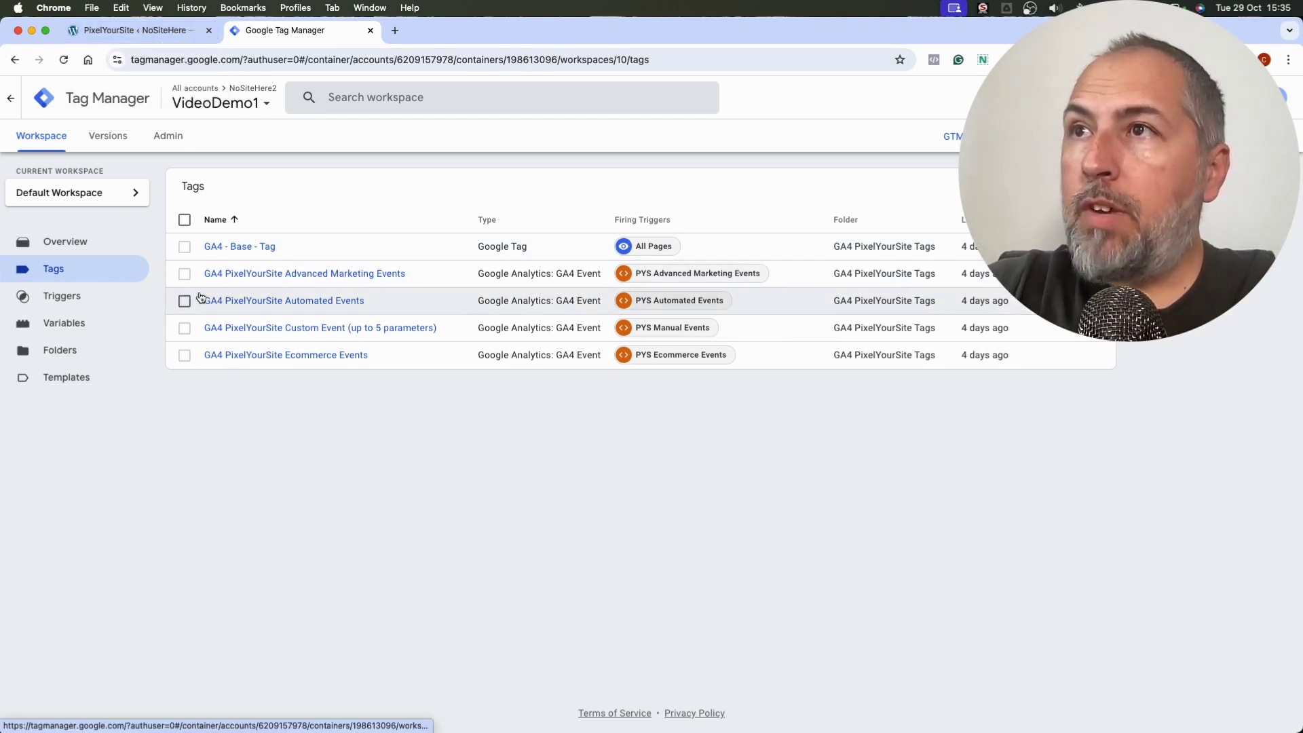
Step: Review the Active Events summary on PixelYourSite's General dashboard, then return to the GTM tags list
{"action": "left_click", "coordinate": [165, 35]}
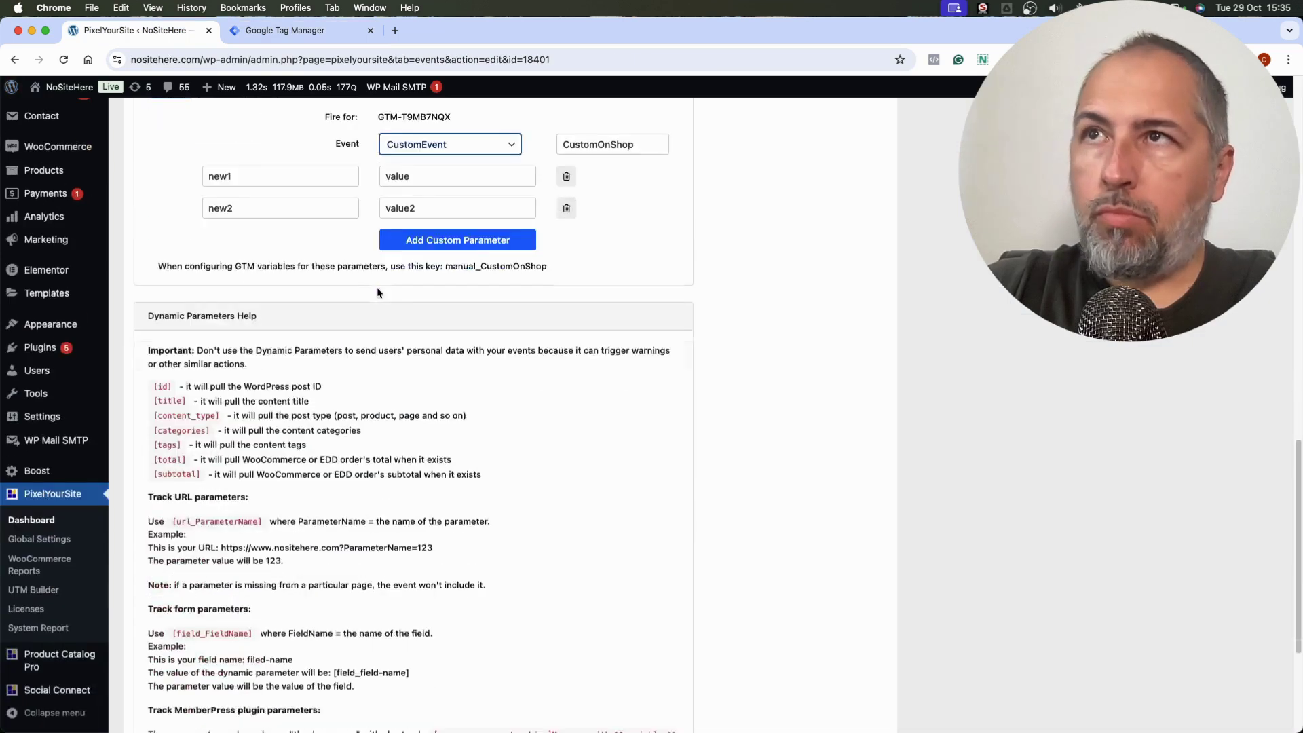
{"action": "scroll", "coordinate": [378, 293], "scroll_direction": "up", "scroll_amount": 15}
{"action": "left_click", "coordinate": [171, 162]}
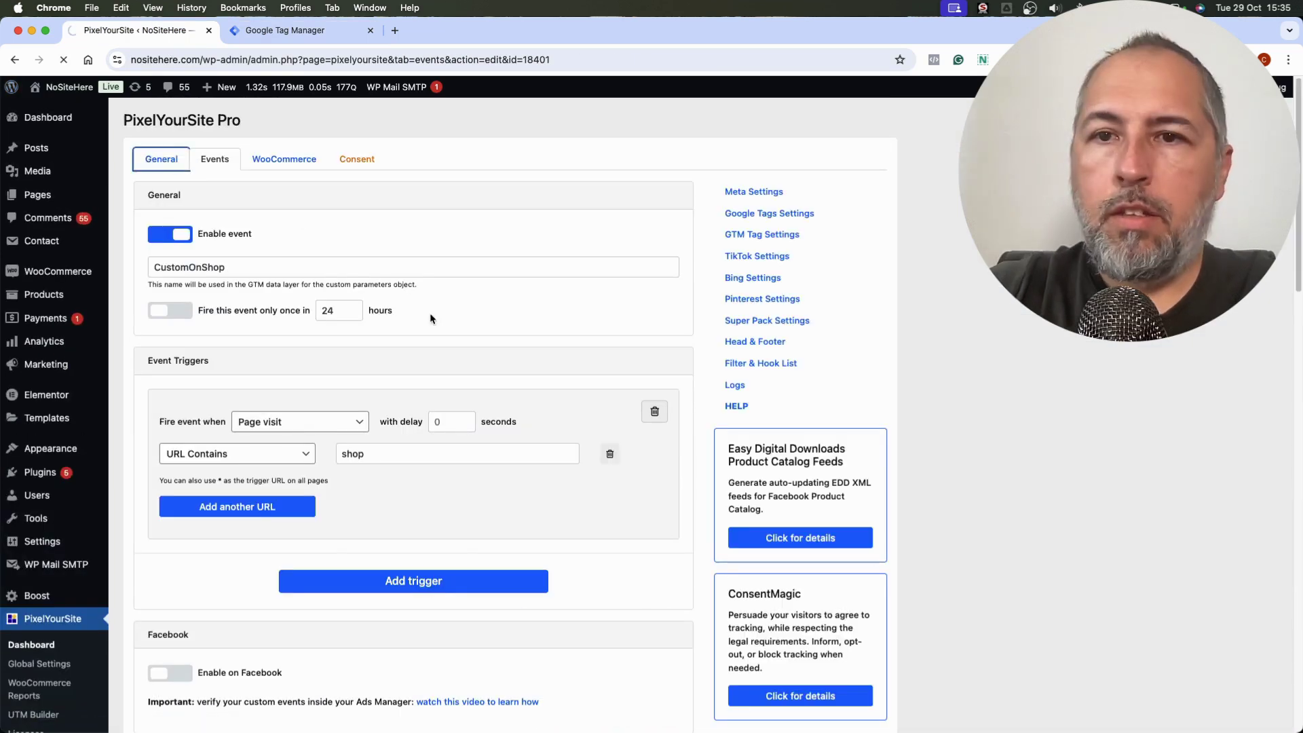
{"action": "scroll", "coordinate": [446, 326], "scroll_direction": "down", "scroll_amount": 15}
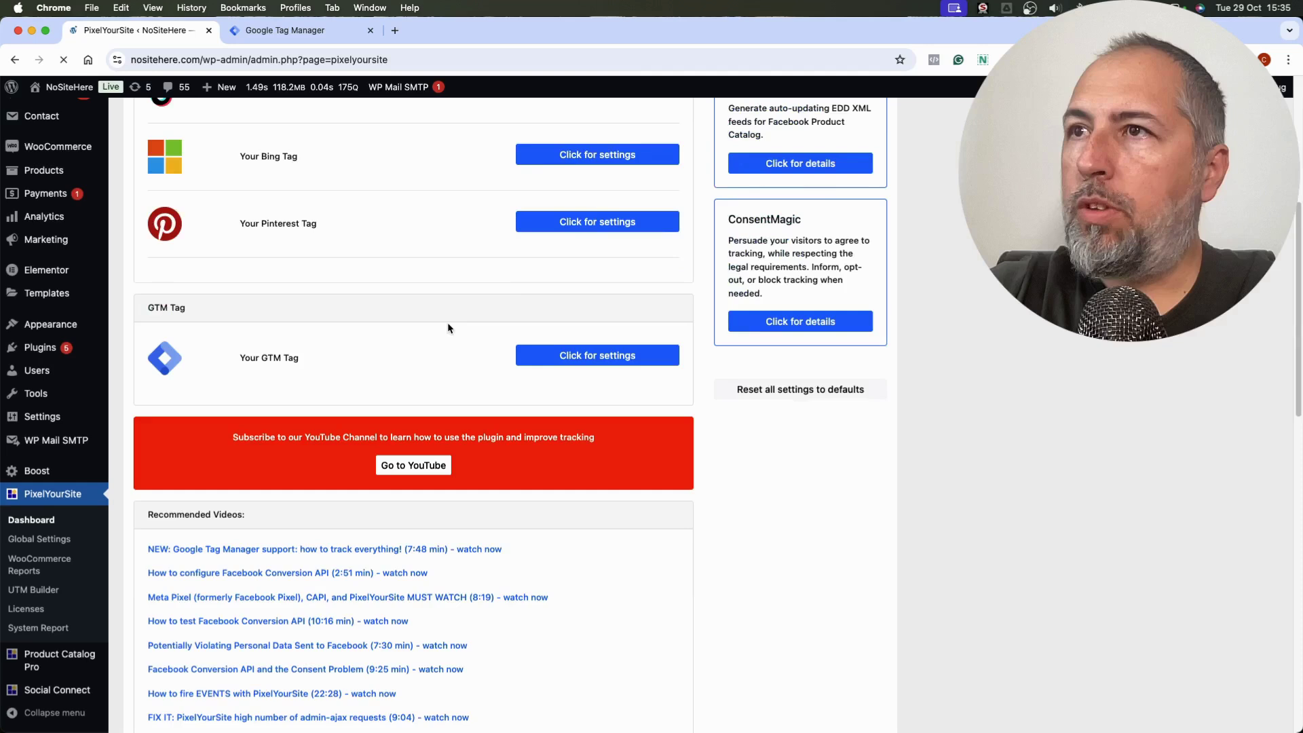
{"action": "scroll", "coordinate": [449, 328], "scroll_direction": "down", "scroll_amount": 2}
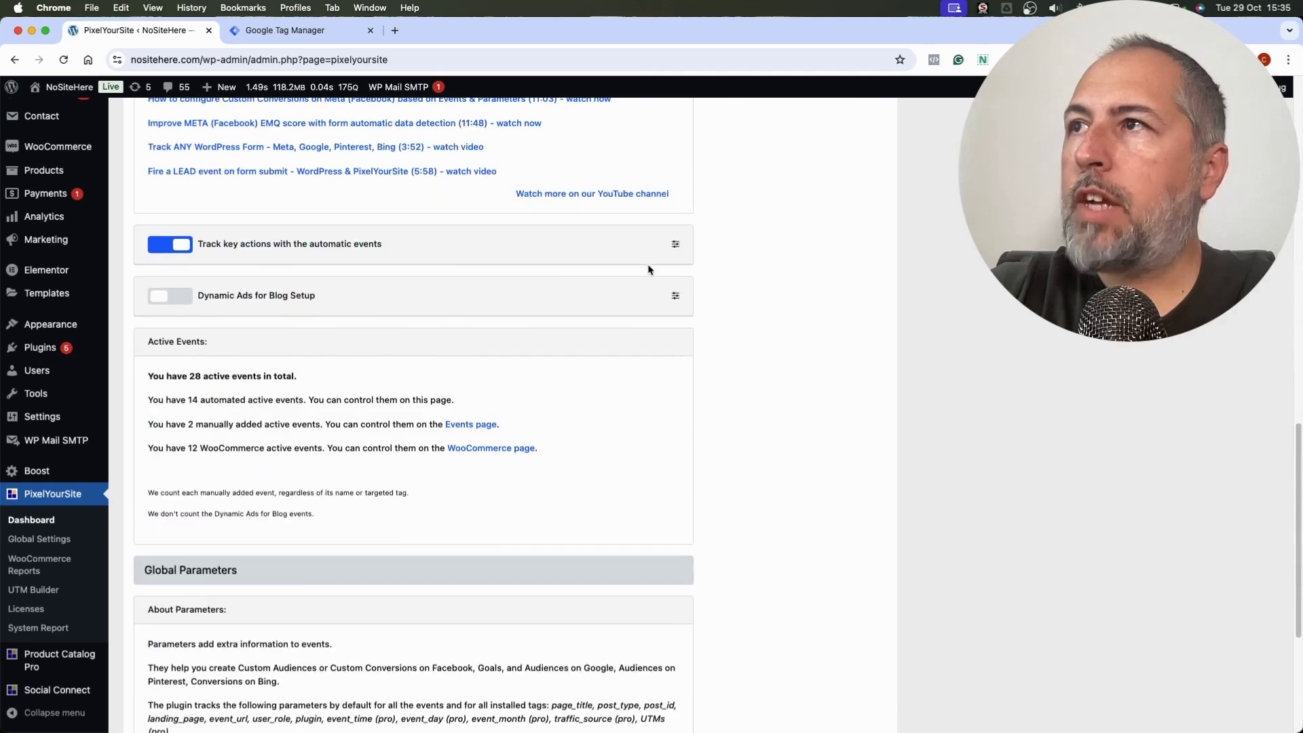
{"action": "left_click", "coordinate": [317, 33]}
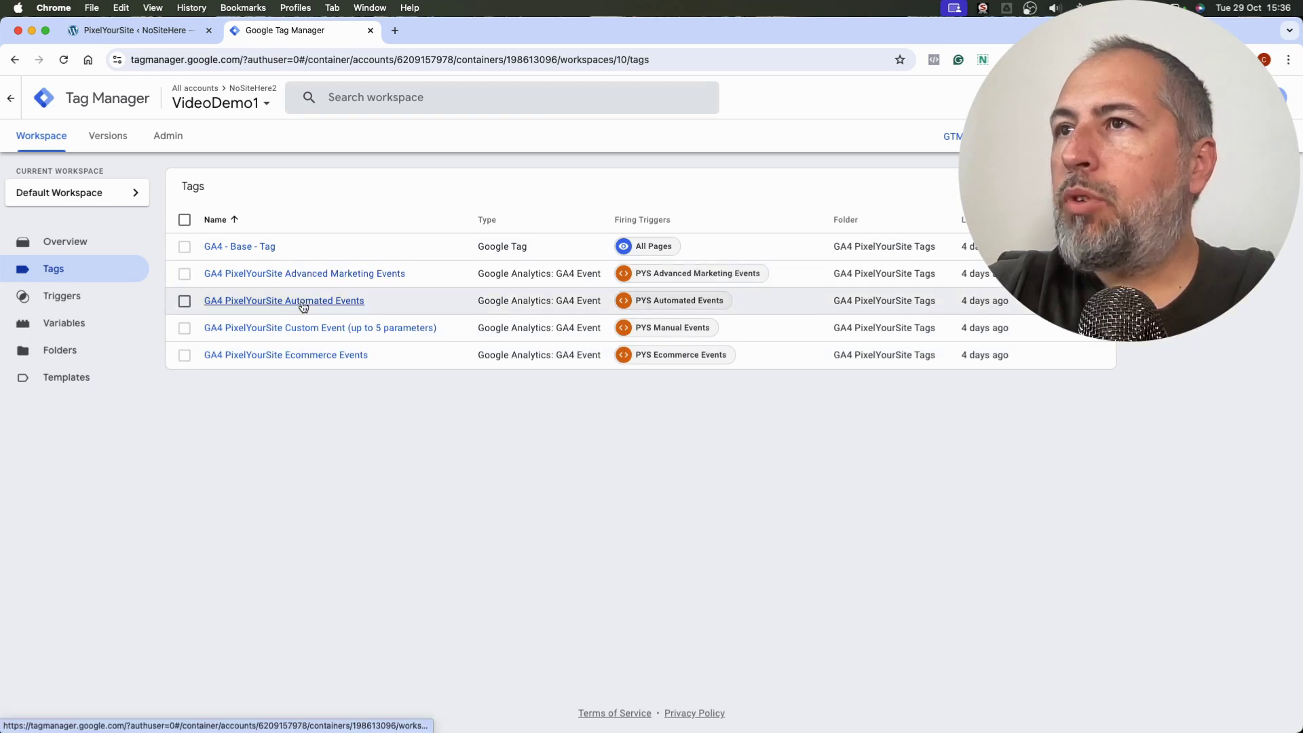
{"action": "left_click", "coordinate": [310, 356]}
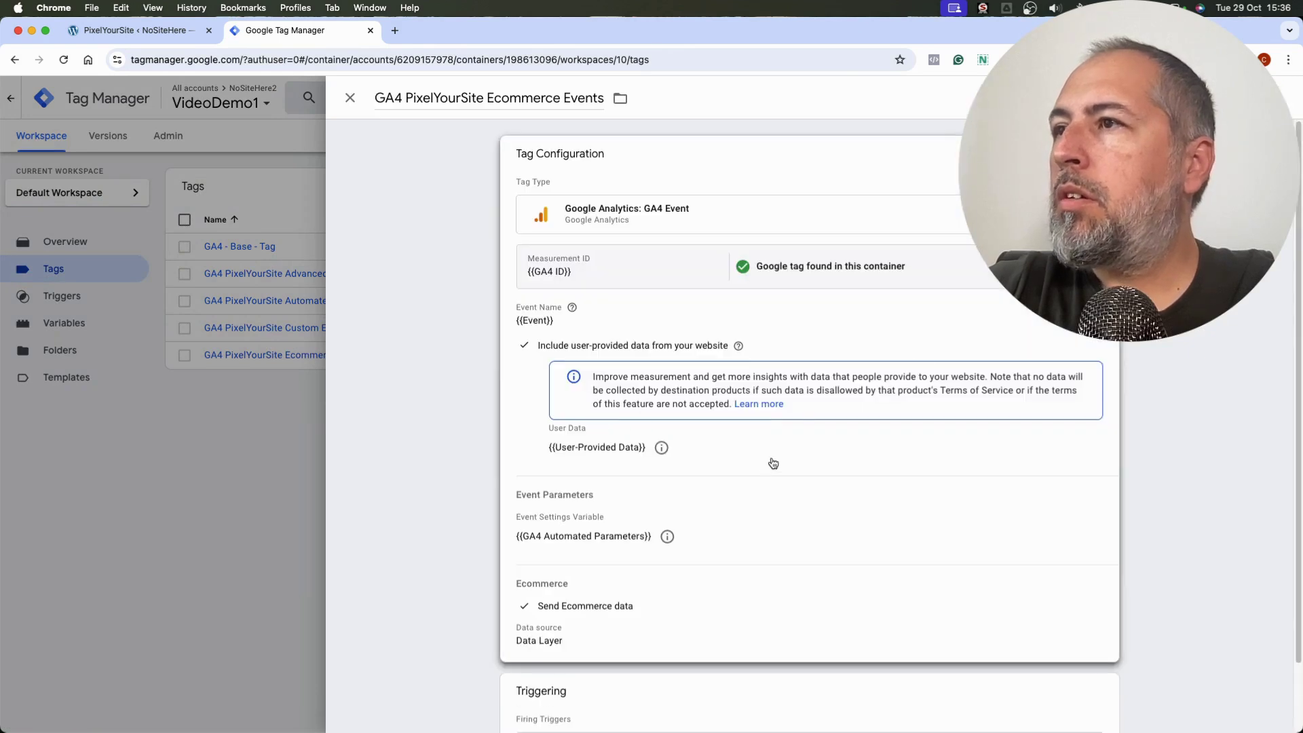
{"action": "scroll", "coordinate": [733, 405], "scroll_direction": "down", "scroll_amount": 2}
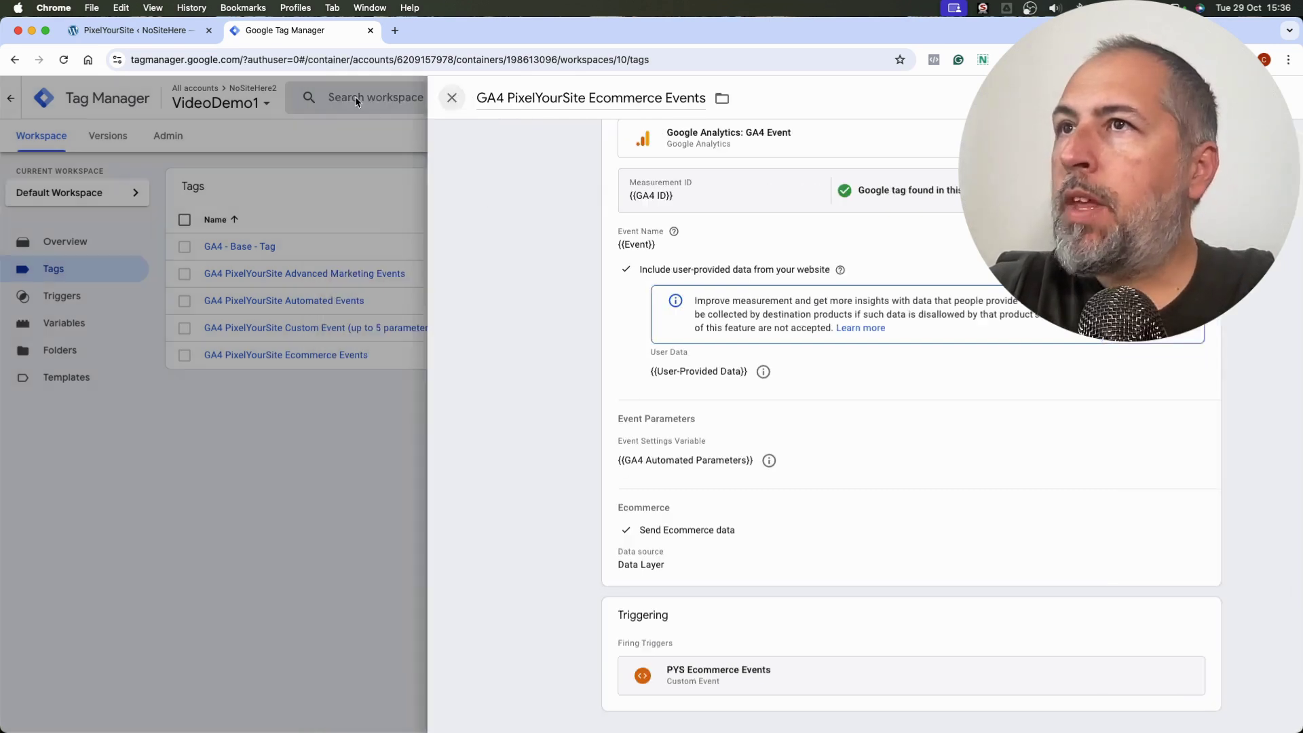
{"action": "left_click", "coordinate": [350, 98]}
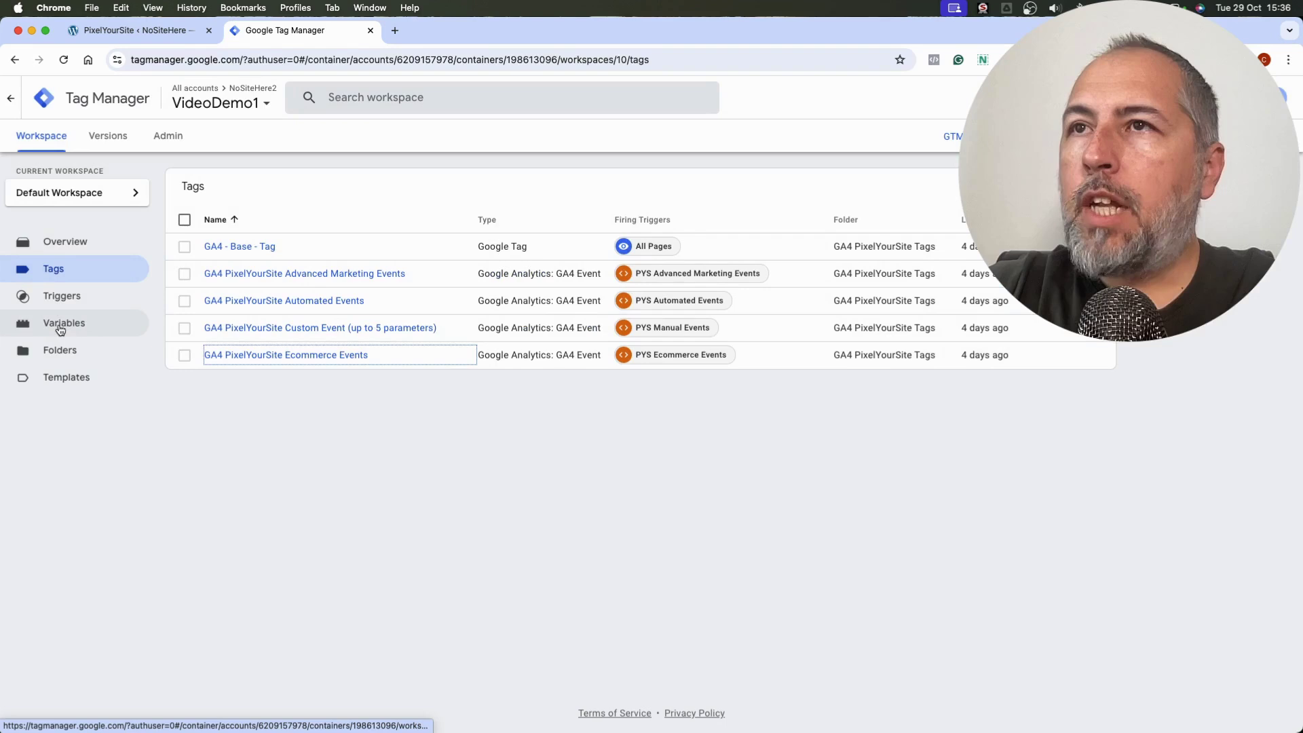
{"action": "left_click", "coordinate": [60, 326]}
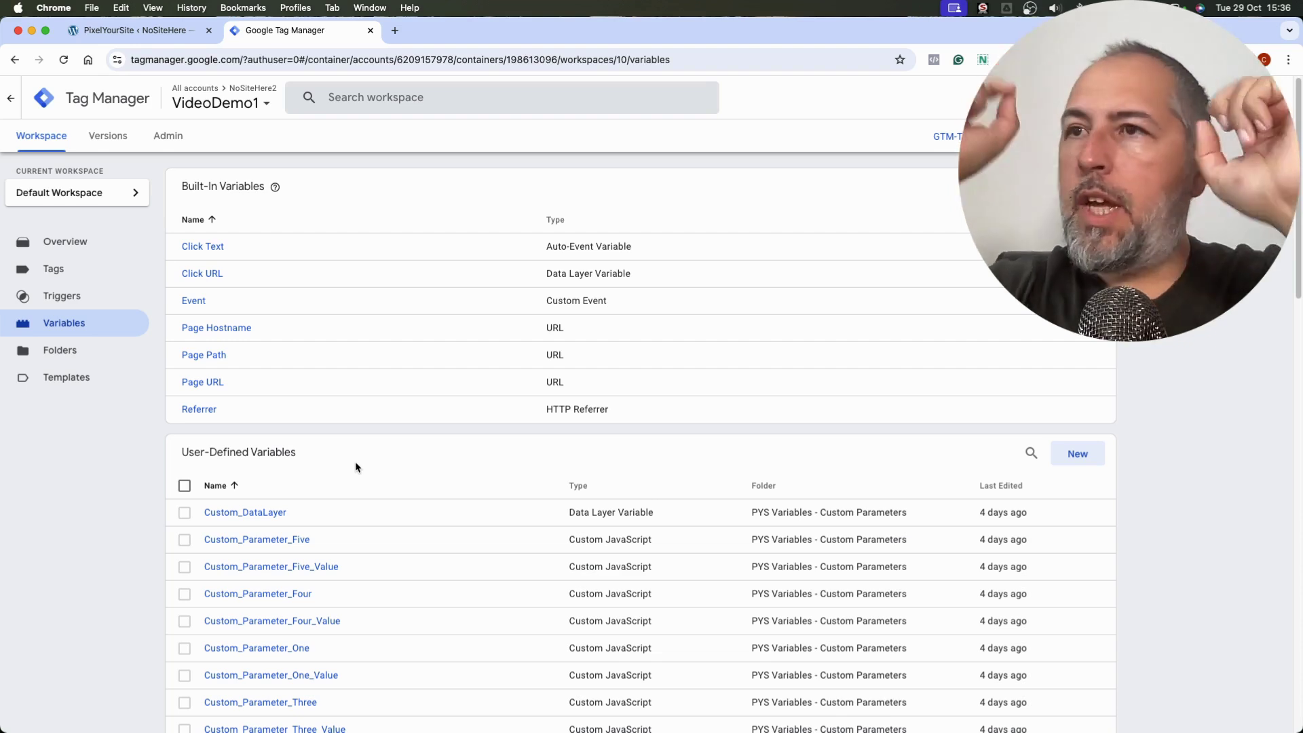
{"action": "scroll", "coordinate": [363, 466], "scroll_direction": "down", "scroll_amount": 10}
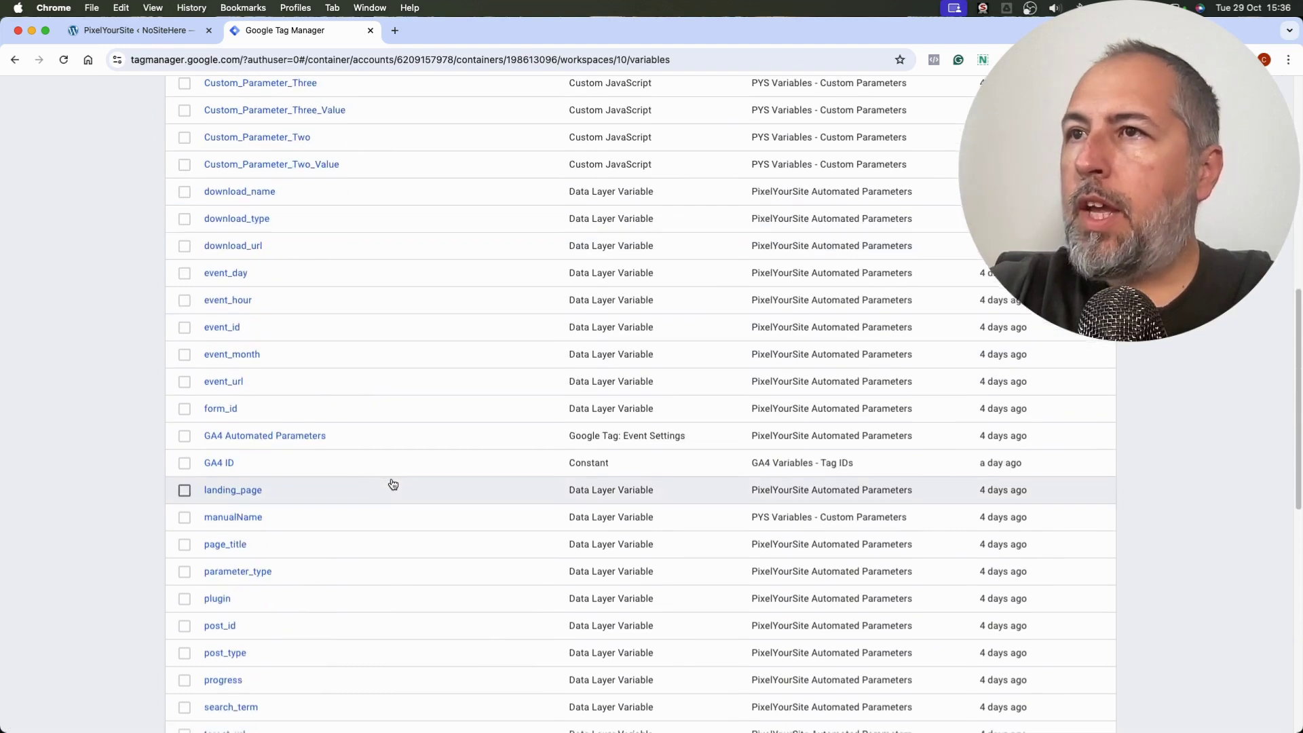
{"action": "scroll", "coordinate": [389, 482], "scroll_direction": "down", "scroll_amount": 5}
{"action": "scroll", "coordinate": [393, 483], "scroll_direction": "down", "scroll_amount": 1}
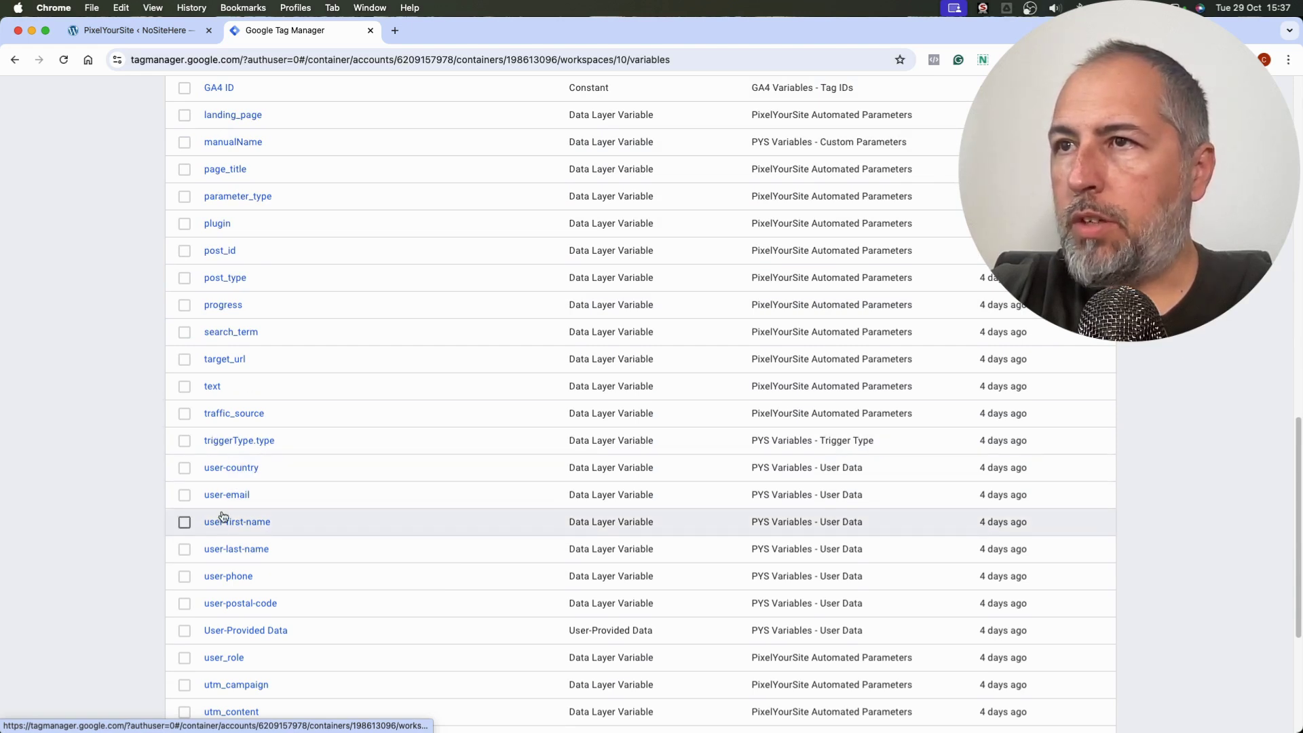
{"action": "scroll", "coordinate": [316, 451], "scroll_direction": "up", "scroll_amount": 8}
{"action": "scroll", "coordinate": [313, 432], "scroll_direction": "up", "scroll_amount": 9}
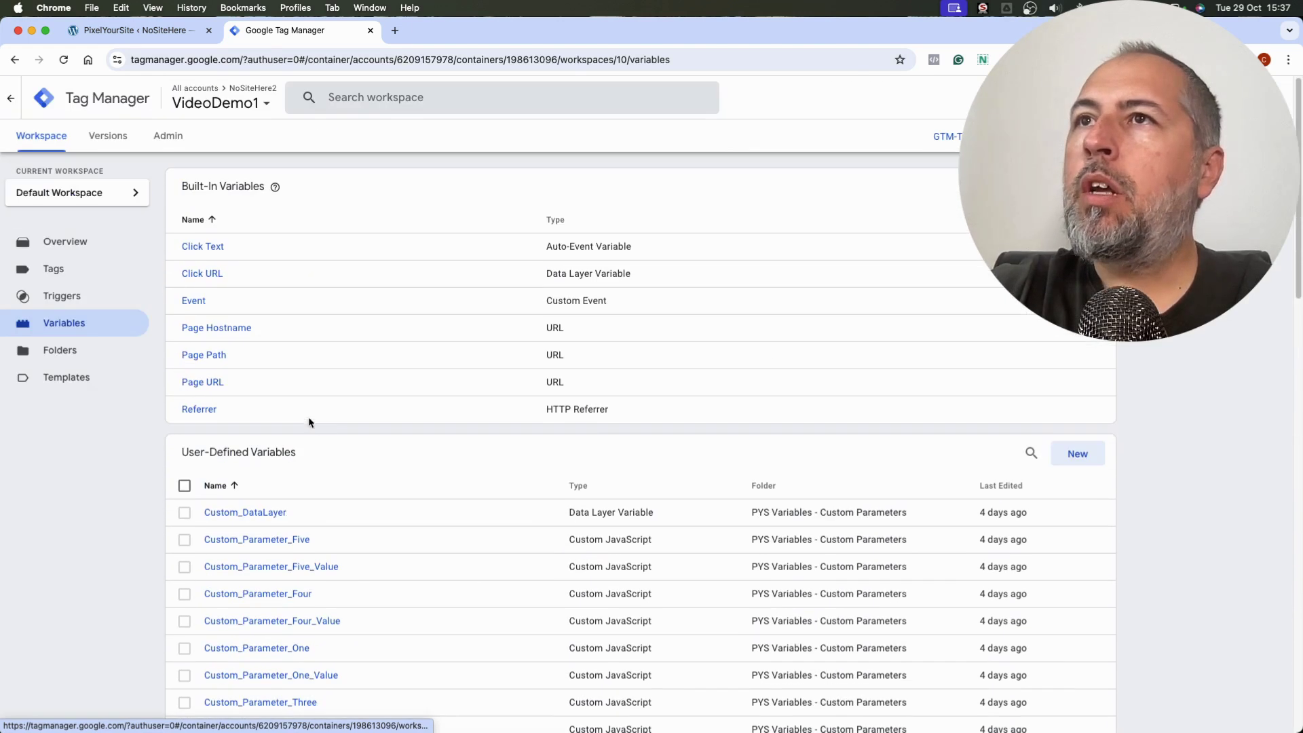
{"action": "left_click", "coordinate": [49, 275]}
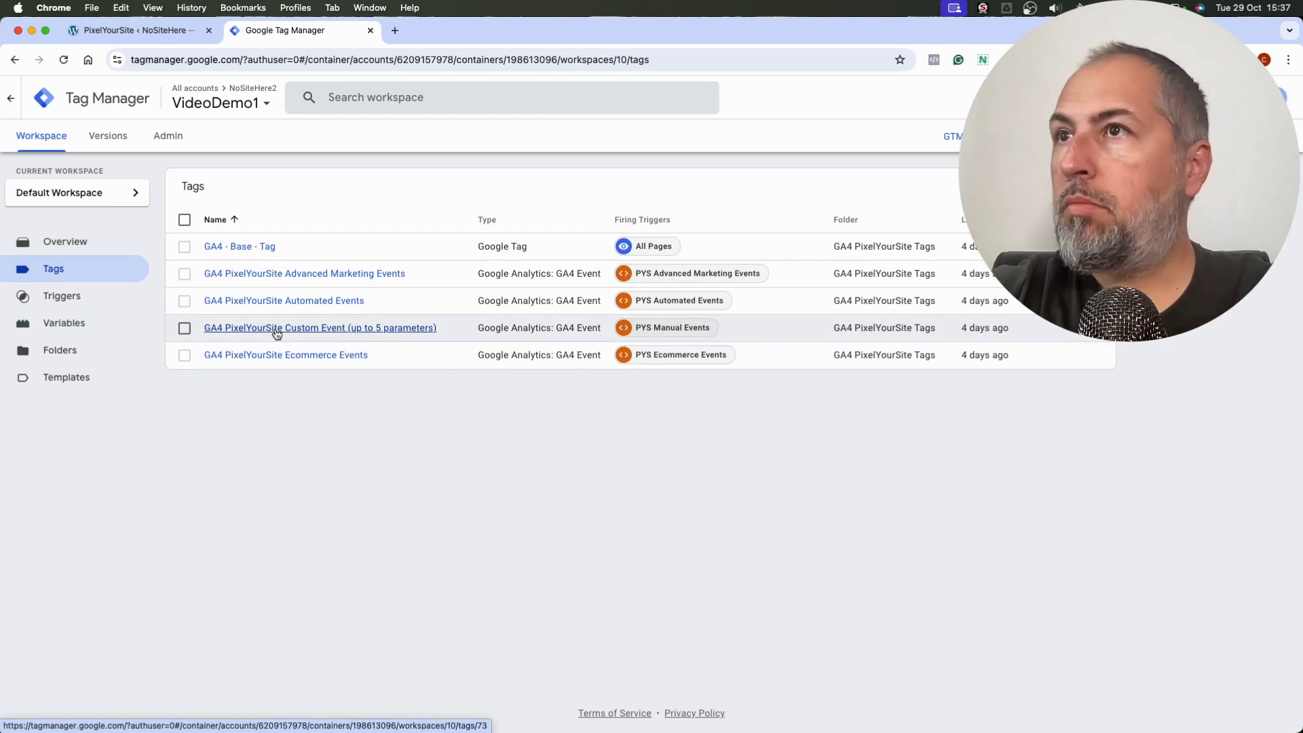
{"action": "left_click", "coordinate": [285, 355]}
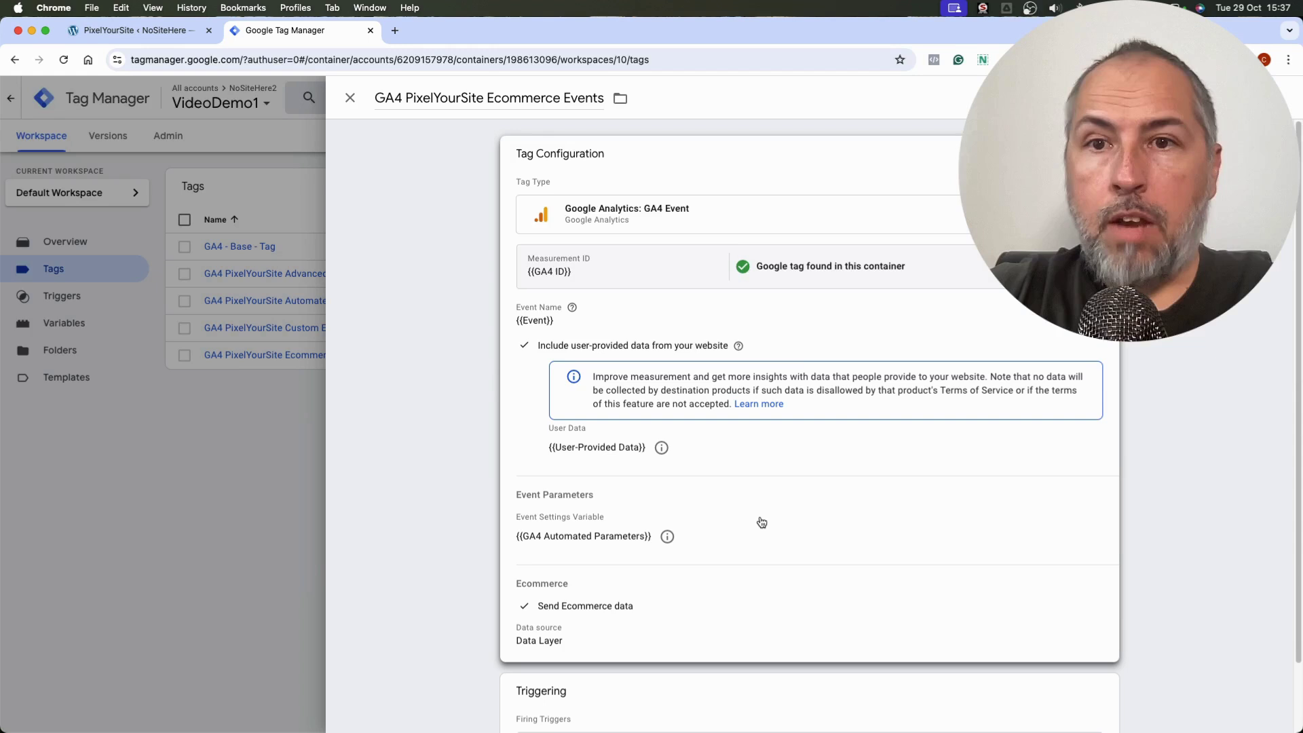
{"action": "scroll", "coordinate": [759, 522], "scroll_direction": "down", "scroll_amount": 2}
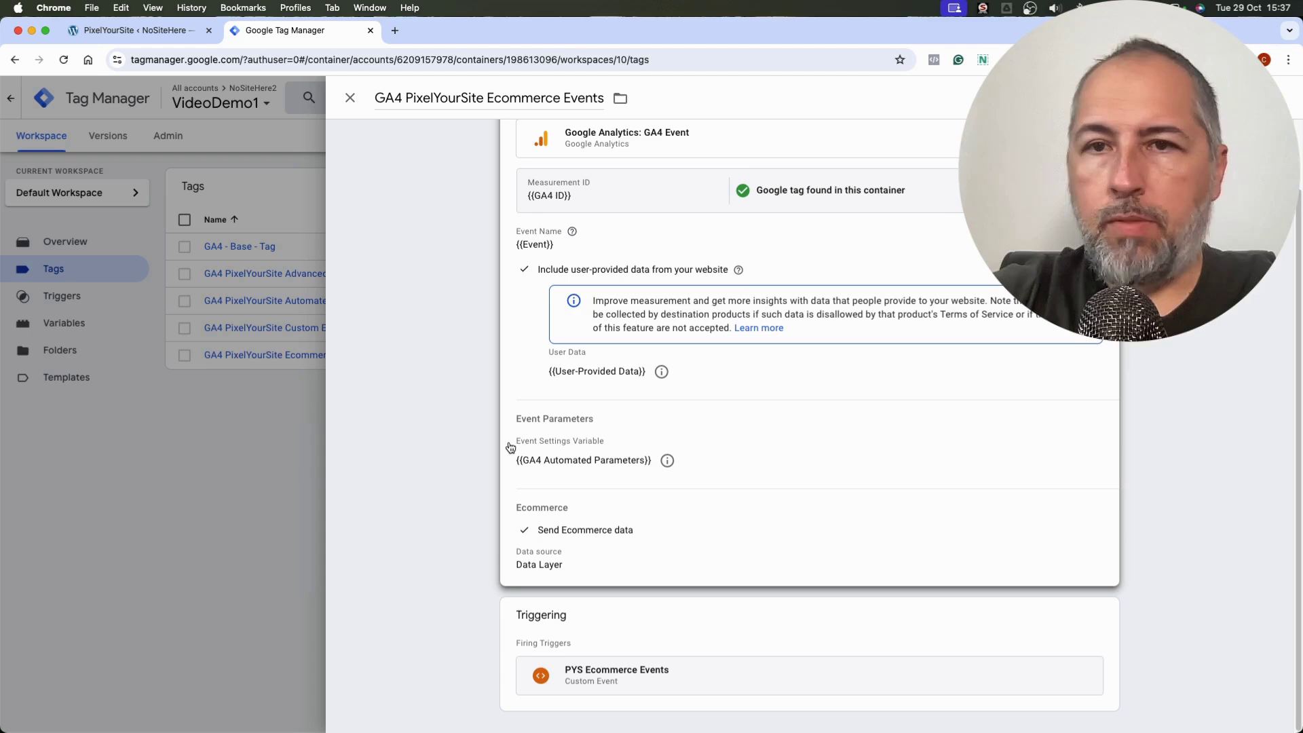
{"action": "left_click", "coordinate": [350, 97]}
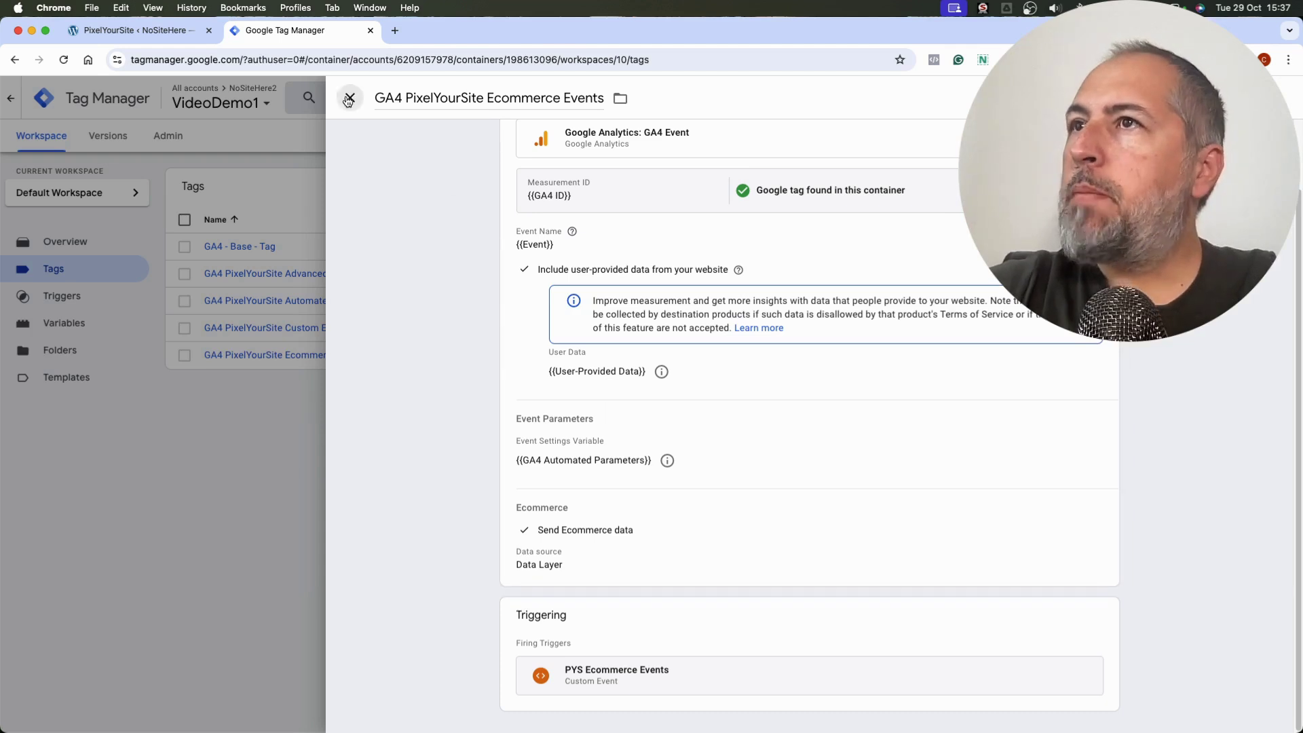